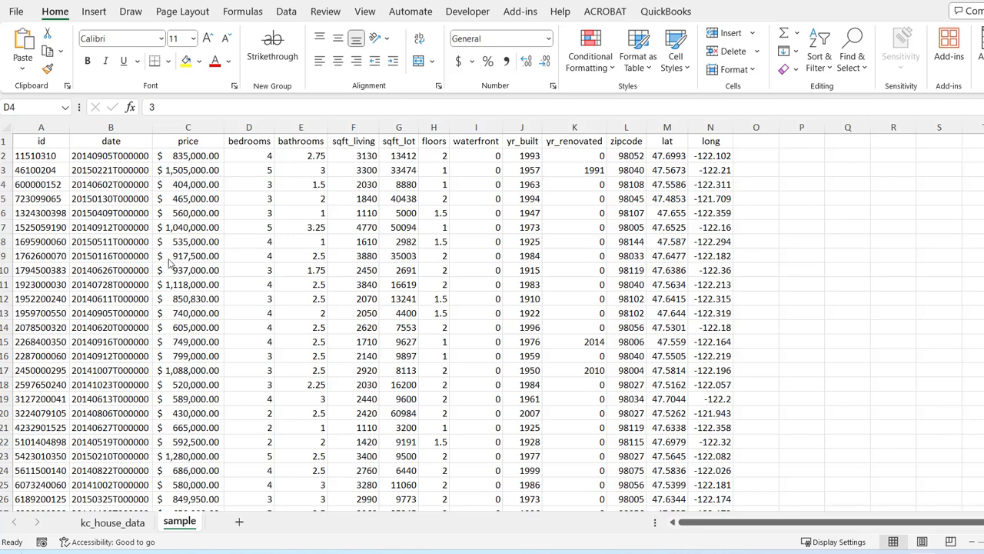
Delete the id, date, bedrooms and bathrooms columns from the sample sheet.
{"action": "left_click", "coordinate": [189, 214]}
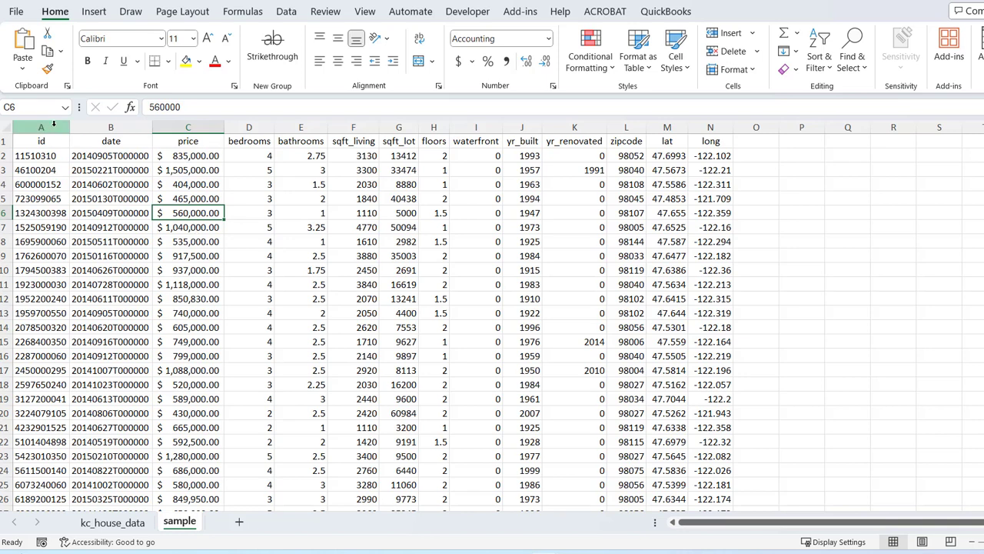
{"action": "left_click_drag", "start_coordinate": [54, 125], "coordinate": [97, 129]}
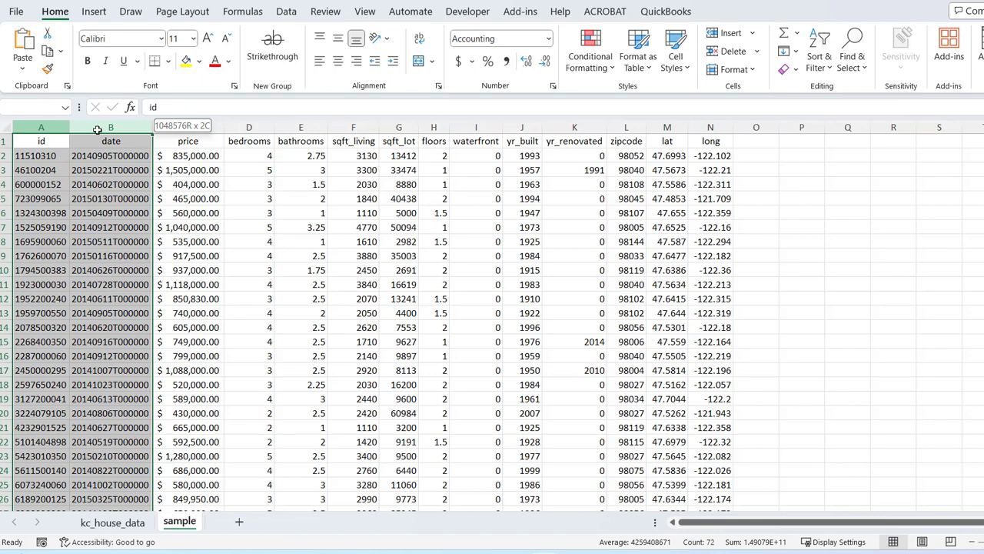
{"action": "right_click", "coordinate": [83, 175]}
{"action": "left_click", "coordinate": [123, 335]}
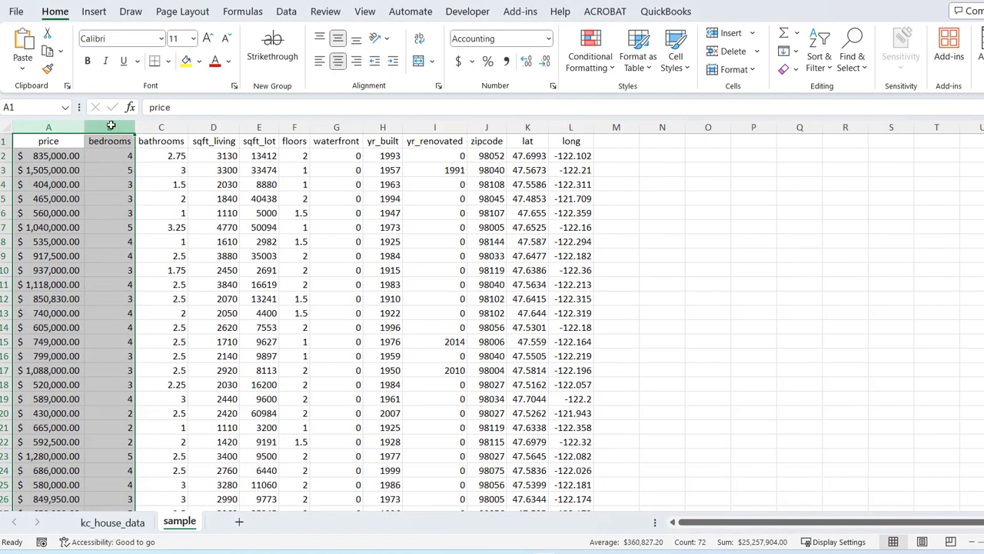
{"action": "left_click_drag", "start_coordinate": [111, 125], "coordinate": [159, 137]}
{"action": "right_click", "coordinate": [146, 185]}
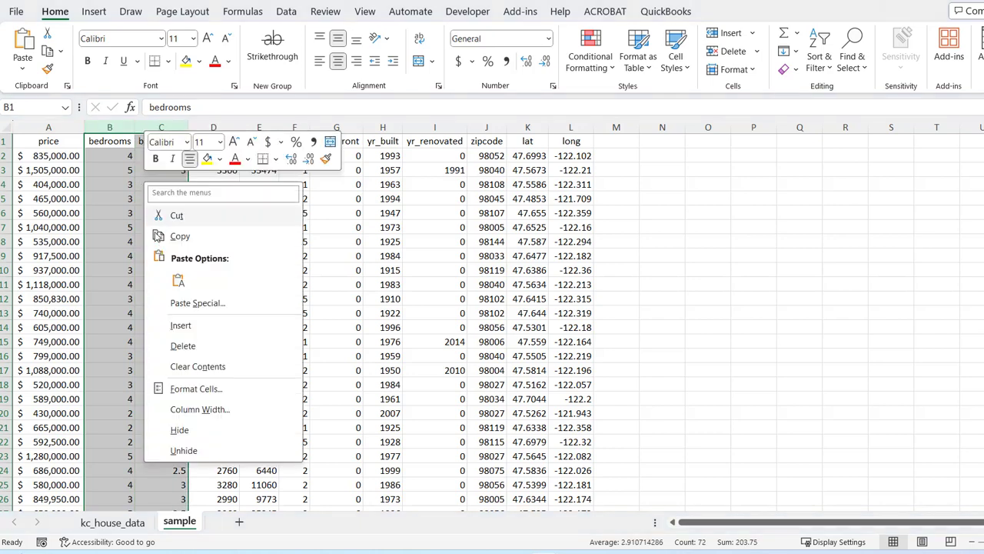
{"action": "left_click", "coordinate": [183, 345]}
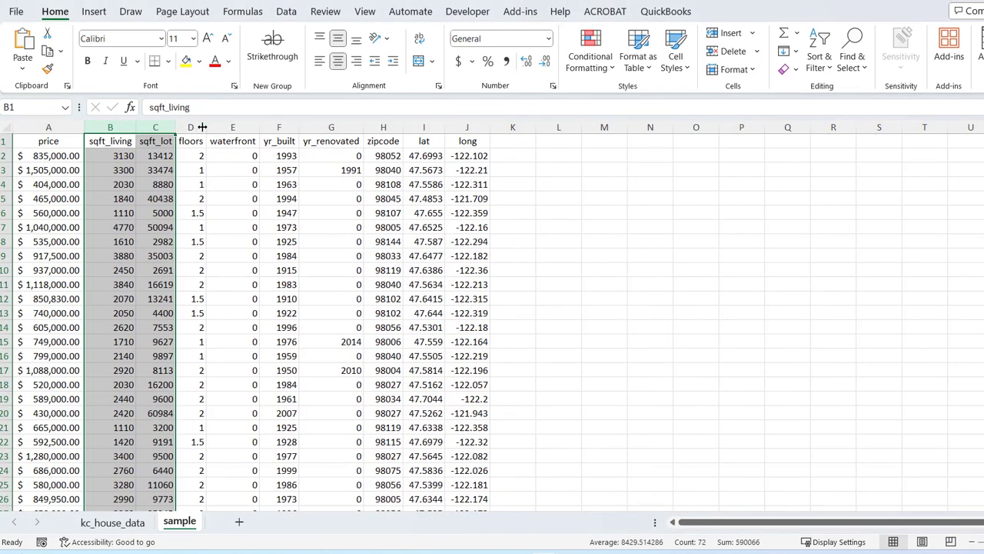
Delete the floors-through-long columns and sqft_lot, leaving only price and sqft_living.
{"action": "double_click", "coordinate": [202, 127]}
{"action": "left_click_drag", "start_coordinate": [196, 127], "coordinate": [477, 127]}
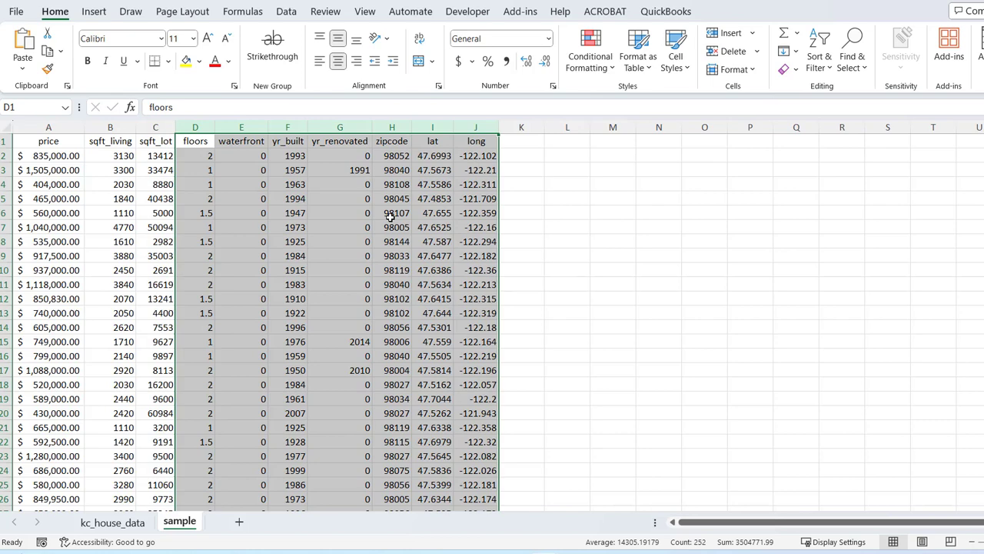
{"action": "right_click", "coordinate": [389, 224]}
{"action": "left_click", "coordinate": [425, 385]}
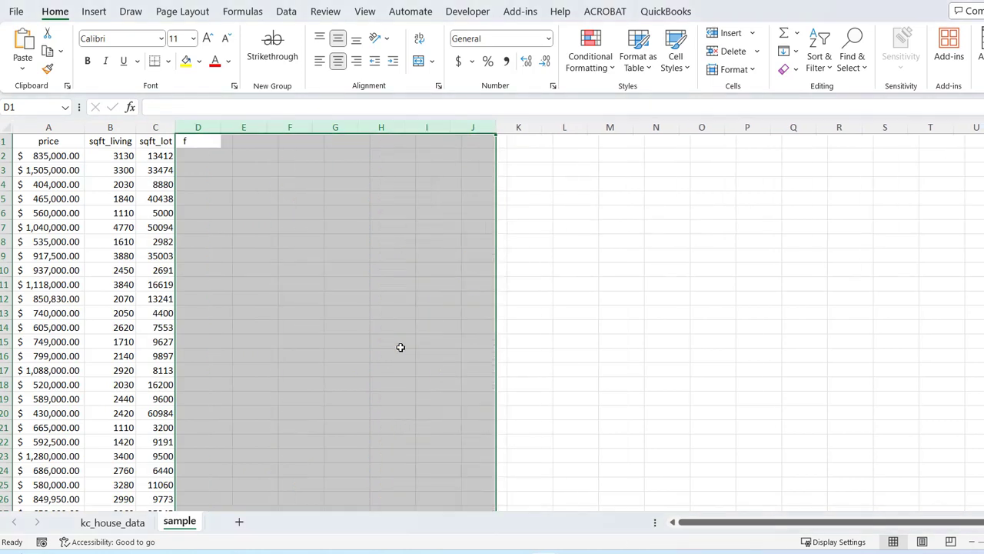
{"action": "right_click", "coordinate": [161, 124]}
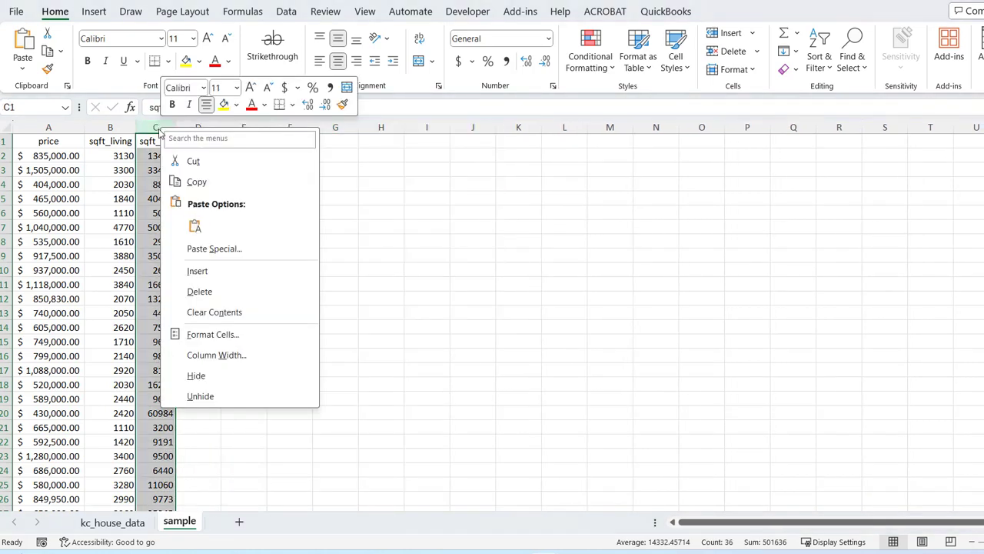
{"action": "left_click", "coordinate": [212, 290]}
{"action": "left_click", "coordinate": [205, 202]}
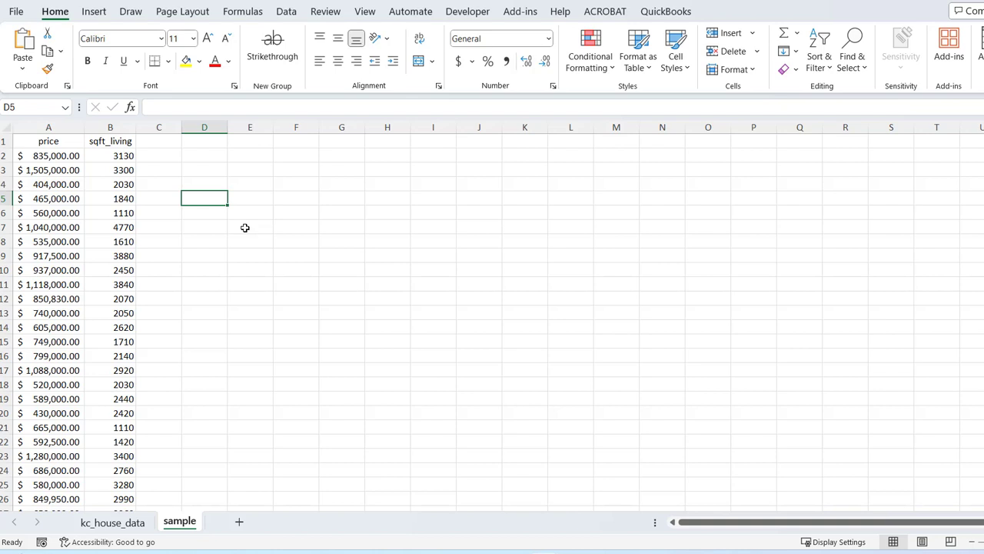
{"action": "left_click", "coordinate": [203, 171]}
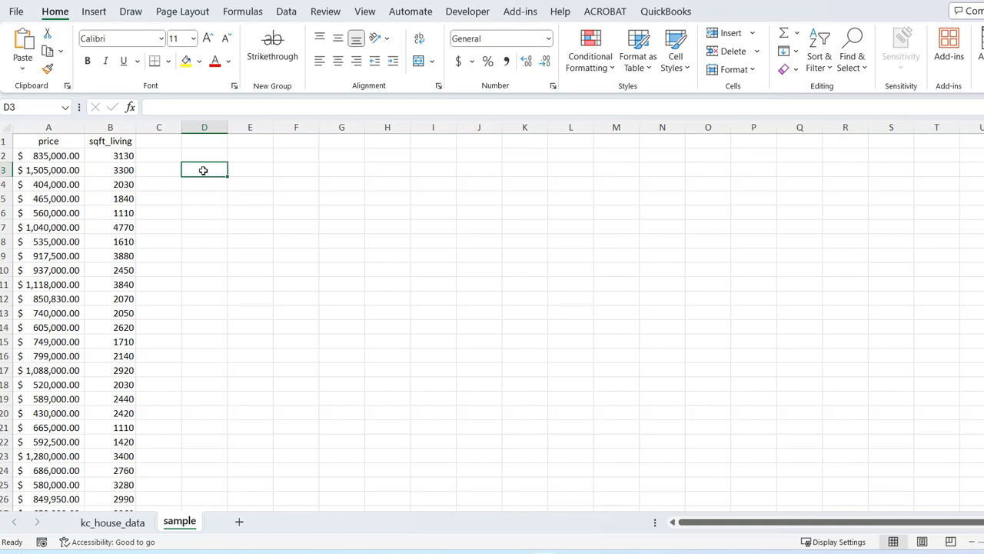
Draw black ink chart axes beside the data.
{"action": "left_click", "coordinate": [130, 10]}
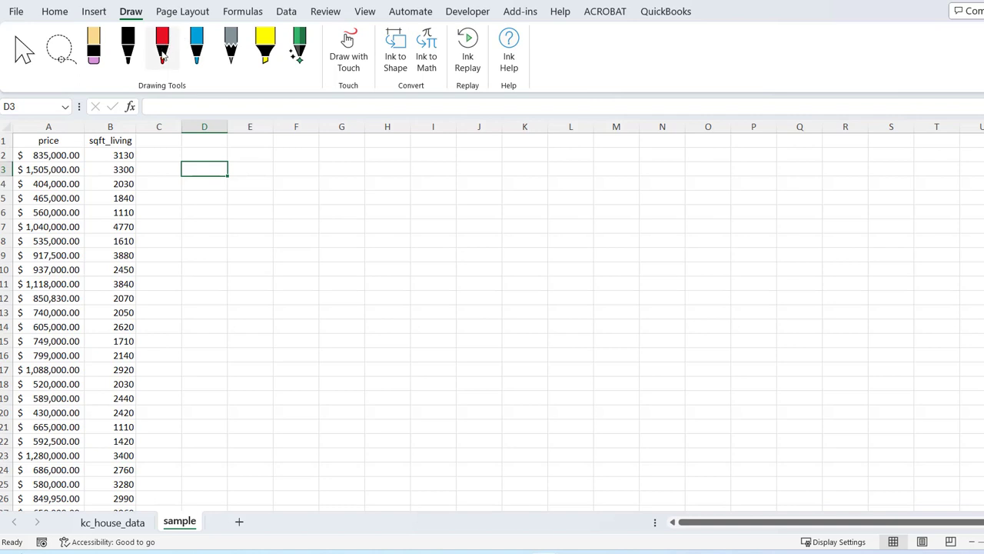
{"action": "left_click", "coordinate": [128, 46]}
{"action": "mouse_move", "coordinate": [207, 189]}
{"action": "left_mouse_down"}
{"action": "mouse_move", "coordinate": [213, 420]}
{"action": "mouse_move", "coordinate": [439, 409]}
{"action": "mouse_move", "coordinate": [737, 415]}
{"action": "left_mouse_up"}
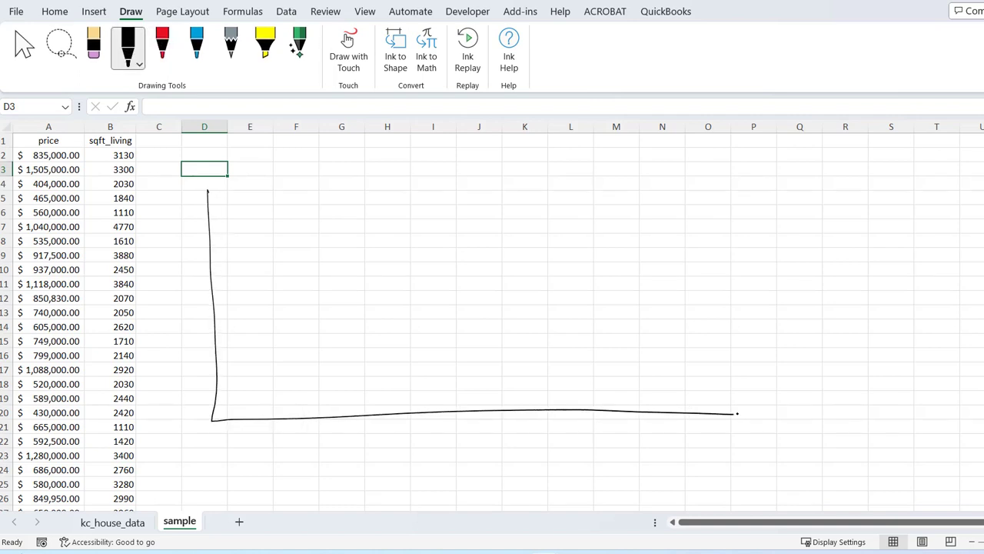
Scatter blue X data points across the inked axes.
{"action": "left_click", "coordinate": [197, 54]}
{"action": "mouse_move", "coordinate": [253, 270]}
{"action": "left_mouse_down"}
{"action": "mouse_move", "coordinate": [266, 287]}
{"action": "mouse_move", "coordinate": [247, 294]}
{"action": "mouse_move", "coordinate": [300, 329]}
{"action": "mouse_move", "coordinate": [284, 332]}
{"action": "left_mouse_up"}
{"action": "left_click_drag", "start_coordinate": [322, 220], "coordinate": [330, 239]}
{"action": "left_click_drag", "start_coordinate": [335, 222], "coordinate": [323, 235]}
{"action": "mouse_move", "coordinate": [374, 289]}
{"action": "left_mouse_down"}
{"action": "mouse_move", "coordinate": [382, 305]}
{"action": "mouse_move", "coordinate": [373, 304]}
{"action": "left_mouse_up"}
{"action": "left_click_drag", "start_coordinate": [378, 203], "coordinate": [387, 223]}
{"action": "left_click_drag", "start_coordinate": [393, 203], "coordinate": [376, 224]}
{"action": "left_click_drag", "start_coordinate": [454, 260], "coordinate": [464, 279]}
{"action": "left_click_drag", "start_coordinate": [470, 260], "coordinate": [450, 280]}
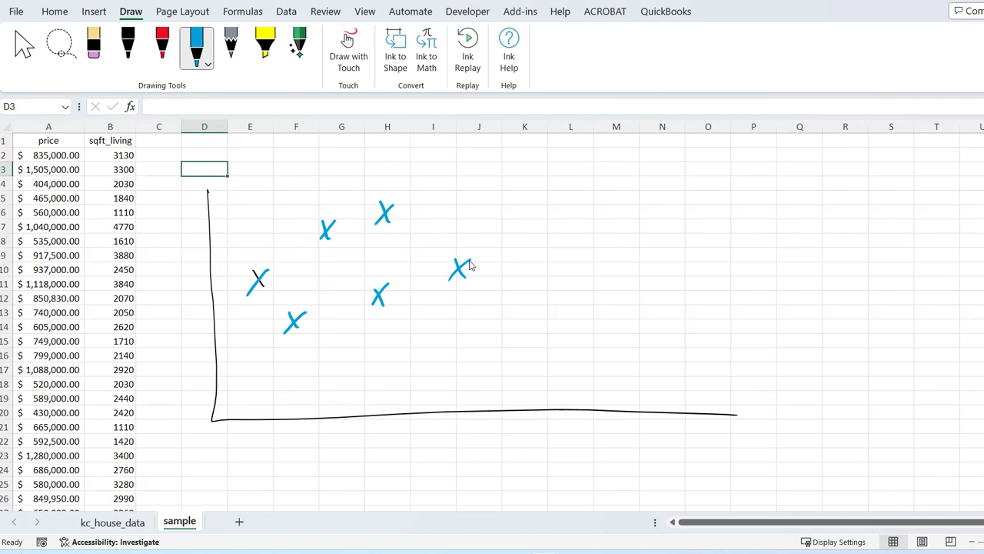
{"action": "mouse_move", "coordinate": [492, 188]}
{"action": "left_mouse_down"}
{"action": "mouse_move", "coordinate": [503, 203]}
{"action": "mouse_move", "coordinate": [490, 212]}
{"action": "left_mouse_up"}
{"action": "mouse_move", "coordinate": [519, 330]}
{"action": "left_mouse_down"}
{"action": "mouse_move", "coordinate": [530, 347]}
{"action": "mouse_move", "coordinate": [521, 350]}
{"action": "left_mouse_up"}
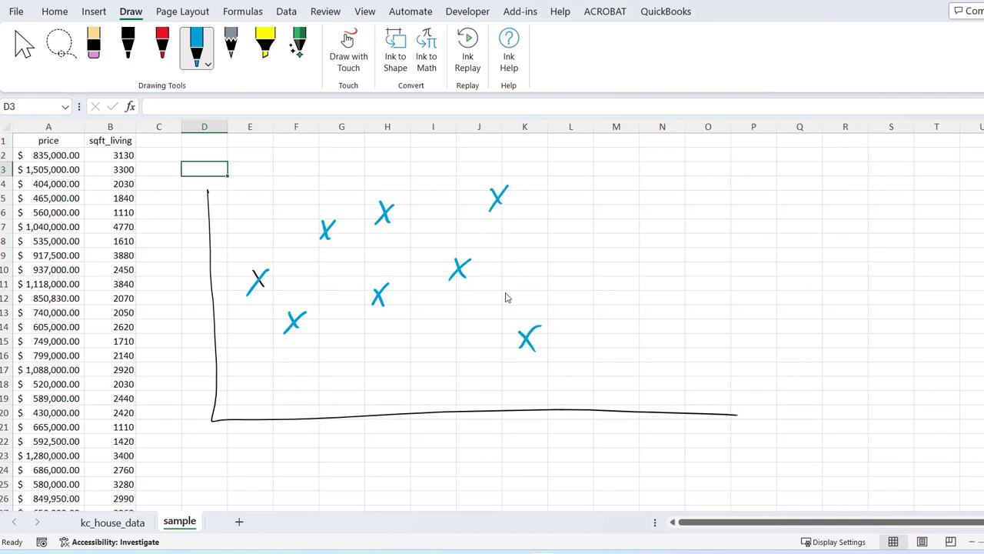
Draw a red trend line through the points and write residual beside the gap.
{"action": "left_click", "coordinate": [162, 46]}
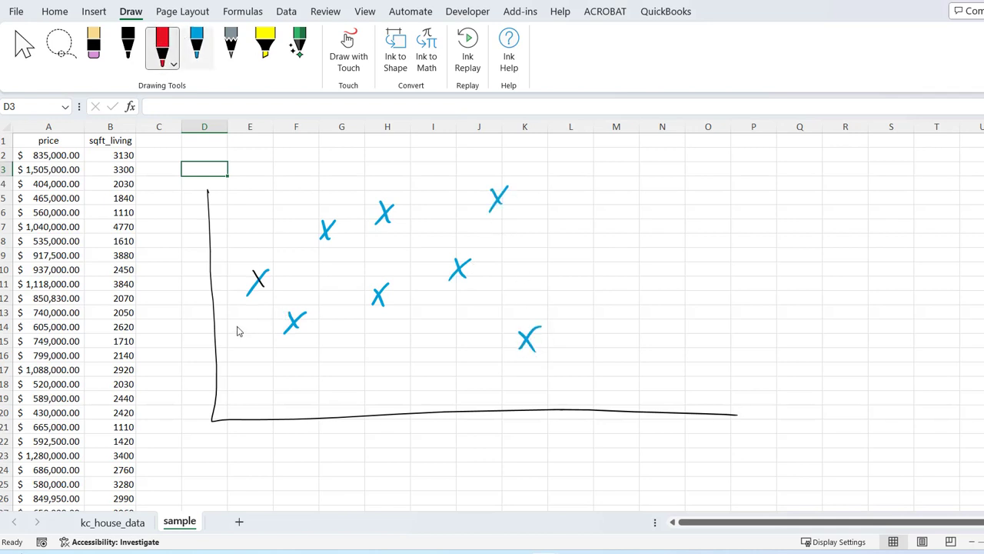
{"action": "left_click_drag", "start_coordinate": [229, 322], "coordinate": [639, 189]}
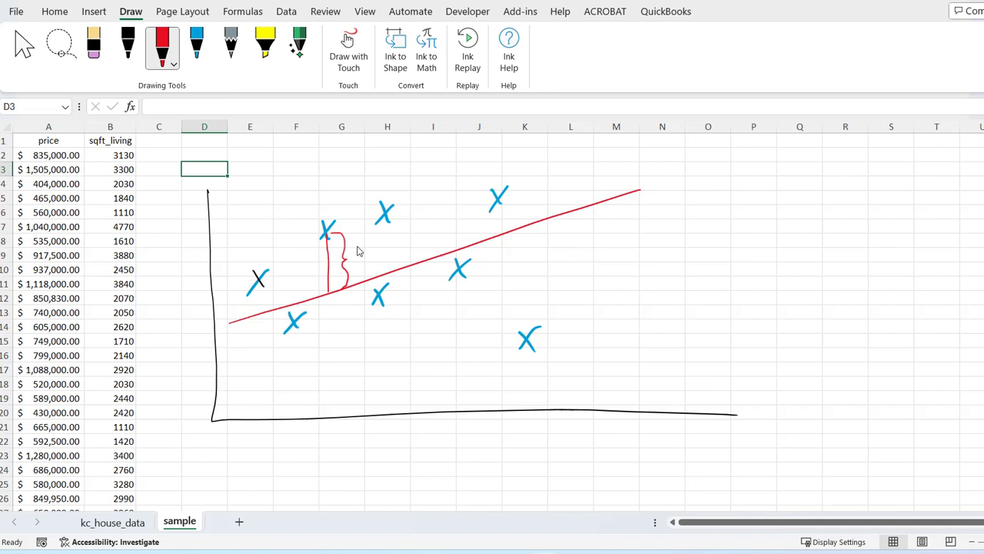
{"action": "mouse_move", "coordinate": [356, 260]}
{"action": "left_mouse_down"}
{"action": "mouse_move", "coordinate": [390, 239]}
{"action": "mouse_move", "coordinate": [404, 244]}
{"action": "left_mouse_up"}
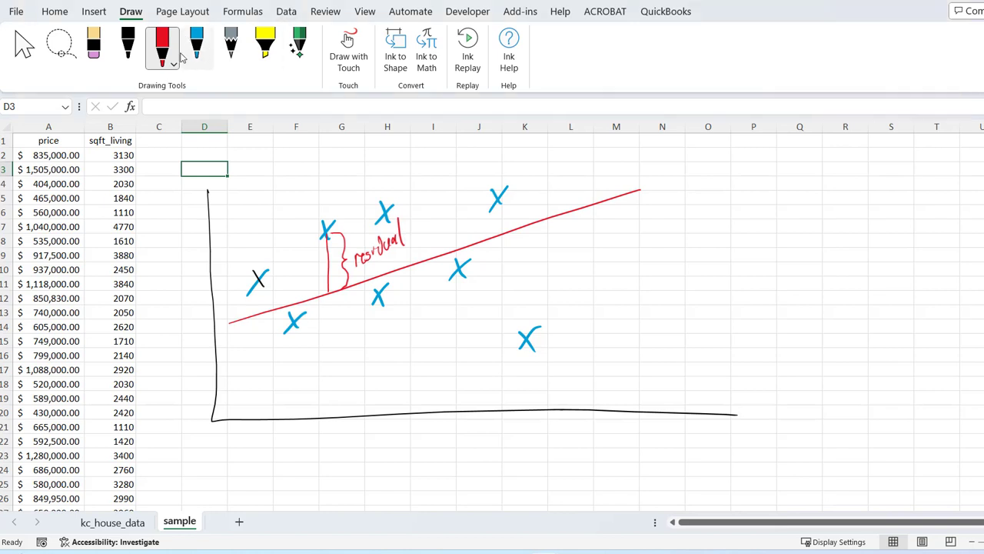
Mark E(x) on the trend line in black ink, undoing a stray stroke.
{"action": "left_click", "coordinate": [128, 45]}
{"action": "mouse_move", "coordinate": [308, 293]}
{"action": "left_mouse_down"}
{"action": "mouse_move", "coordinate": [307, 310]}
{"action": "mouse_move", "coordinate": [321, 283]}
{"action": "mouse_move", "coordinate": [345, 300]}
{"action": "left_mouse_up"}
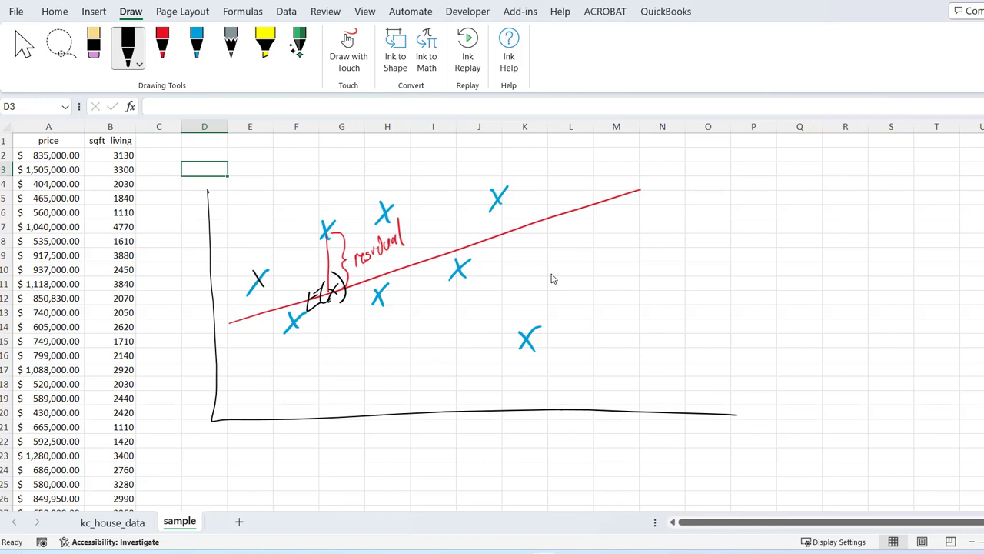
{"action": "mouse_move", "coordinate": [572, 239]}
{"action": "left_mouse_down"}
{"action": "mouse_move", "coordinate": [567, 260]}
{"action": "mouse_move", "coordinate": [592, 261]}
{"action": "left_mouse_up"}
{"action": "key", "text": "ctrl+z"}
Handwrite the boxed formula Xi − E(xi), removing an unwanted label and arrow.
{"action": "mouse_move", "coordinate": [551, 229]}
{"action": "left_mouse_down"}
{"action": "mouse_move", "coordinate": [575, 269]}
{"action": "mouse_move", "coordinate": [543, 274]}
{"action": "mouse_move", "coordinate": [590, 278]}
{"action": "mouse_move", "coordinate": [650, 250]}
{"action": "mouse_move", "coordinate": [654, 270]}
{"action": "mouse_move", "coordinate": [680, 260]}
{"action": "left_mouse_up"}
{"action": "left_click", "coordinate": [586, 253]}
{"action": "left_click_drag", "start_coordinate": [655, 222], "coordinate": [684, 215]}
{"action": "mouse_move", "coordinate": [725, 216]}
{"action": "left_mouse_down"}
{"action": "mouse_move", "coordinate": [721, 262]}
{"action": "mouse_move", "coordinate": [740, 260]}
{"action": "mouse_move", "coordinate": [726, 263]}
{"action": "left_mouse_up"}
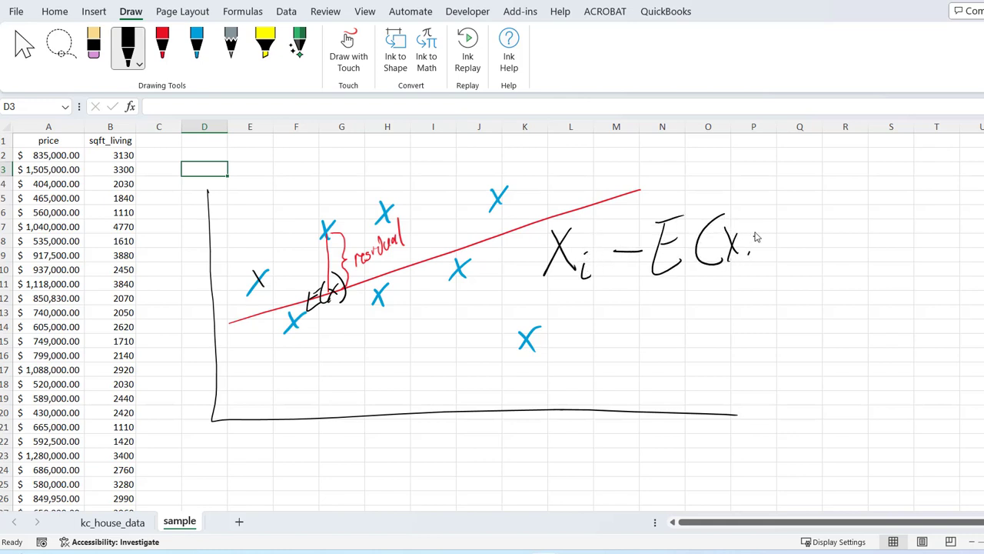
{"action": "left_click", "coordinate": [753, 247]}
{"action": "left_click_drag", "start_coordinate": [753, 205], "coordinate": [769, 261]}
{"action": "mouse_move", "coordinate": [659, 183]}
{"action": "left_mouse_down"}
{"action": "mouse_move", "coordinate": [526, 254]}
{"action": "mouse_move", "coordinate": [784, 294]}
{"action": "mouse_move", "coordinate": [797, 171]}
{"action": "mouse_move", "coordinate": [623, 177]}
{"action": "left_mouse_up"}
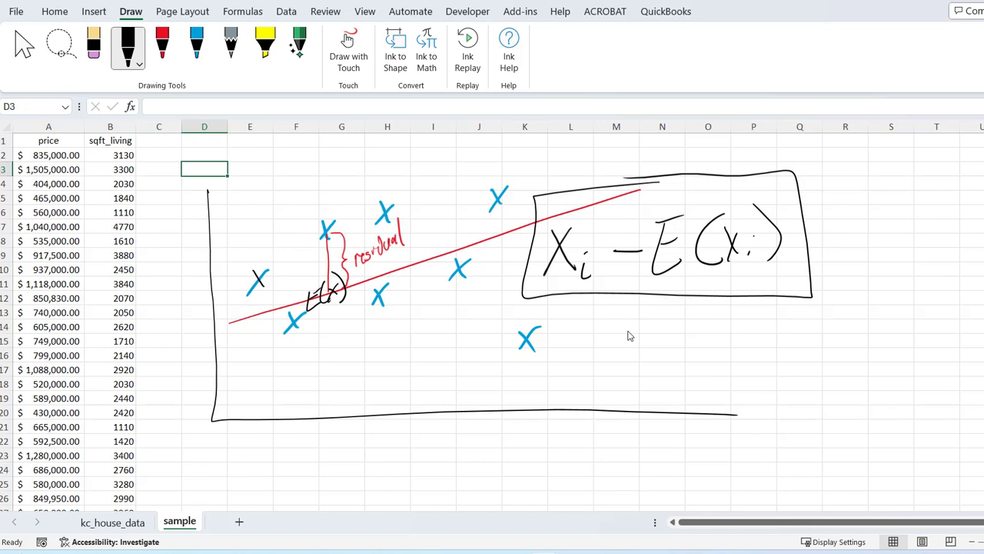
{"action": "mouse_move", "coordinate": [624, 315]}
{"action": "left_mouse_down"}
{"action": "mouse_move", "coordinate": [634, 354]}
{"action": "mouse_move", "coordinate": [636, 329]}
{"action": "mouse_move", "coordinate": [658, 346]}
{"action": "mouse_move", "coordinate": [666, 338]}
{"action": "mouse_move", "coordinate": [685, 361]}
{"action": "mouse_move", "coordinate": [703, 346]}
{"action": "mouse_move", "coordinate": [718, 350]}
{"action": "mouse_move", "coordinate": [735, 329]}
{"action": "mouse_move", "coordinate": [649, 343]}
{"action": "left_mouse_up"}
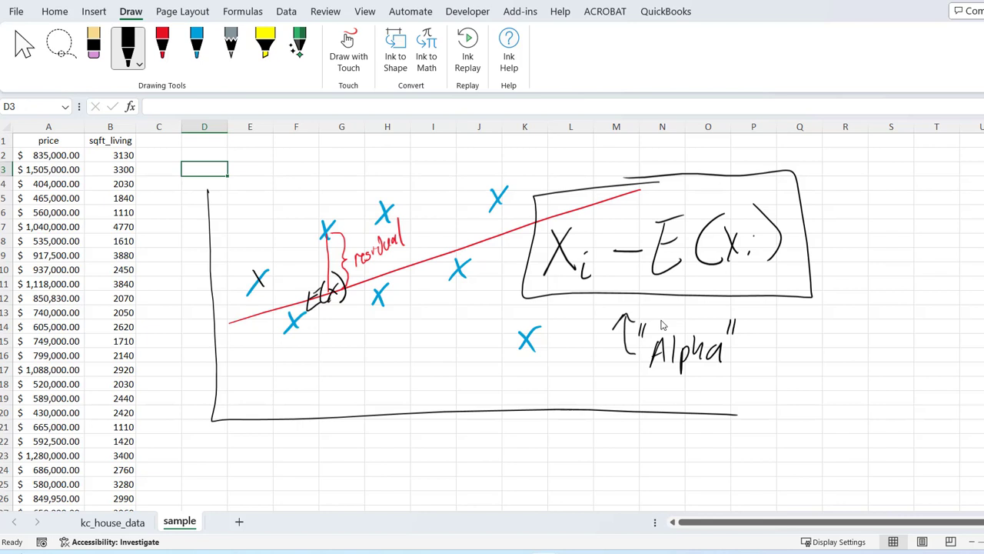
{"action": "key", "text": "ctrl+z"}
{"action": "key", "text": "ctrl+z"}
{"action": "key", "text": "ctrl+z"}
{"action": "key", "text": "ctrl+z"}
{"action": "key", "text": "ctrl+z"}
{"action": "key", "text": "ctrl+z"}
{"action": "key", "text": "ctrl+z"}
{"action": "key", "text": "ctrl+z"}
{"action": "key", "text": "ctrl+z"}
{"action": "key", "text": "ctrl+z"}
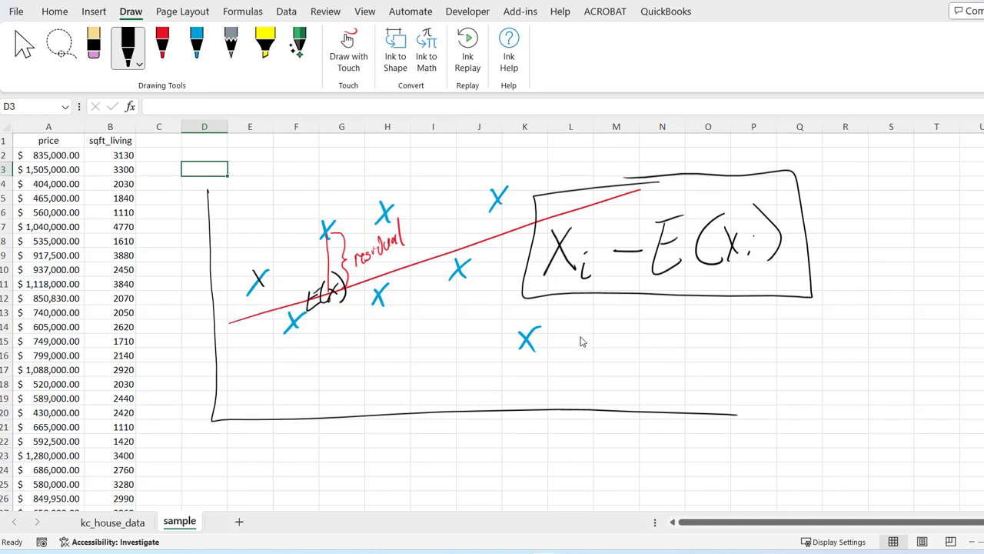
Write residual ≈ "error" beside the lower blue X.
{"action": "mouse_move", "coordinate": [601, 335]}
{"action": "left_mouse_down"}
{"action": "mouse_move", "coordinate": [646, 315]}
{"action": "mouse_move", "coordinate": [644, 348]}
{"action": "mouse_move", "coordinate": [695, 331]}
{"action": "mouse_move", "coordinate": [655, 348]}
{"action": "left_mouse_up"}
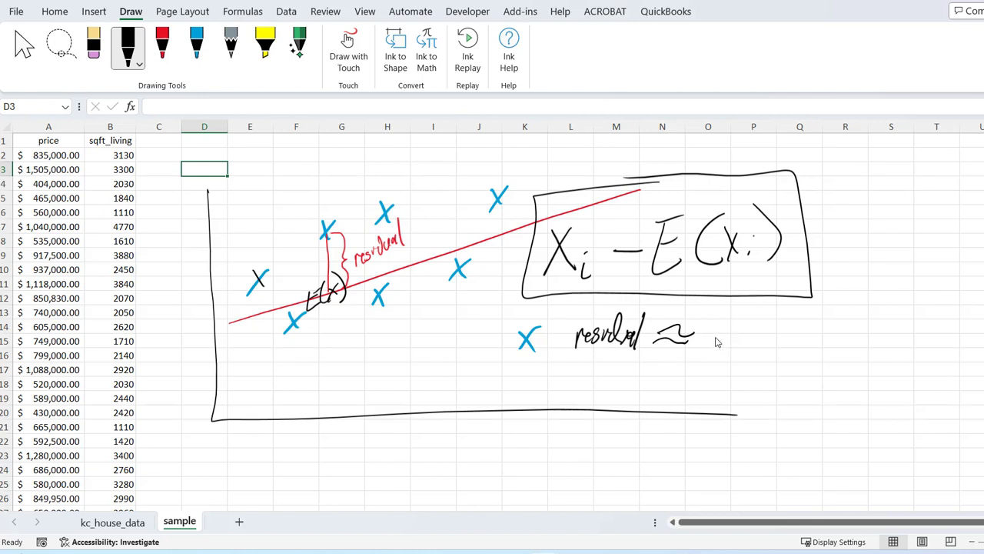
{"action": "left_click_drag", "start_coordinate": [716, 339], "coordinate": [799, 332]}
{"action": "left_click_drag", "start_coordinate": [718, 315], "coordinate": [718, 324]}
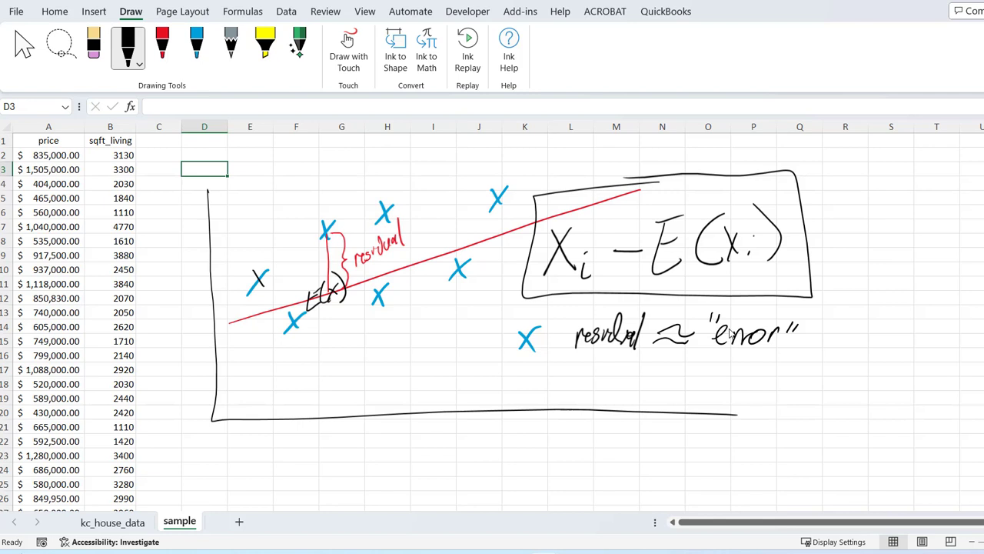
Highlight the vertical residual gap in yellow and draw a black arrow up to the line point.
{"action": "left_click", "coordinate": [265, 46]}
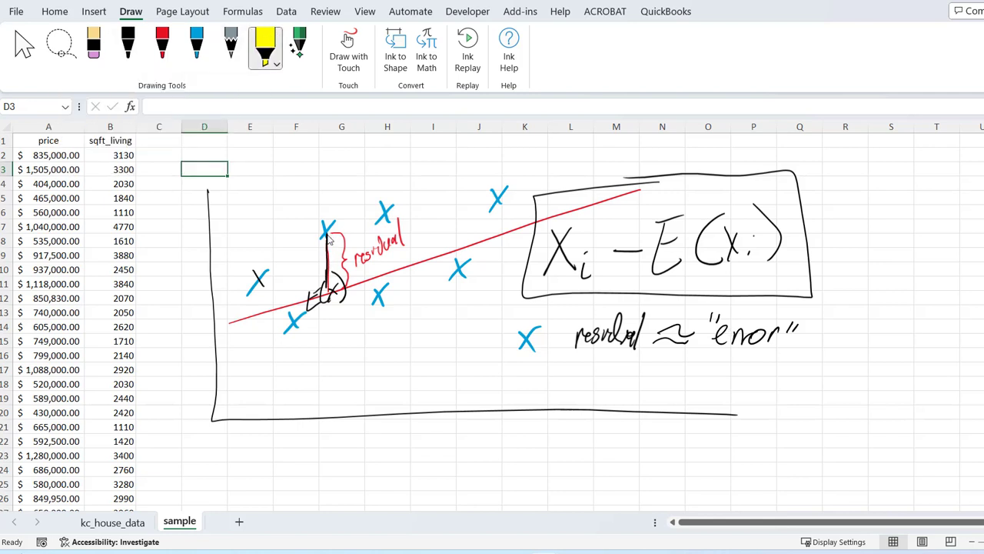
{"action": "left_click_drag", "start_coordinate": [326, 229], "coordinate": [326, 287]}
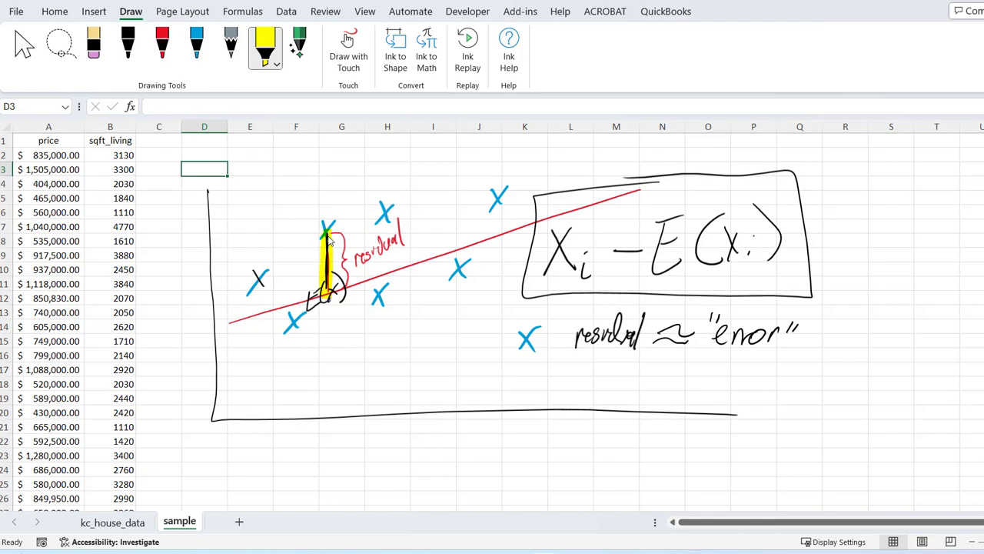
{"action": "left_click", "coordinate": [128, 46]}
{"action": "mouse_move", "coordinate": [326, 356]}
{"action": "left_mouse_down"}
{"action": "mouse_move", "coordinate": [326, 315]}
{"action": "mouse_move", "coordinate": [334, 324]}
{"action": "left_mouse_up"}
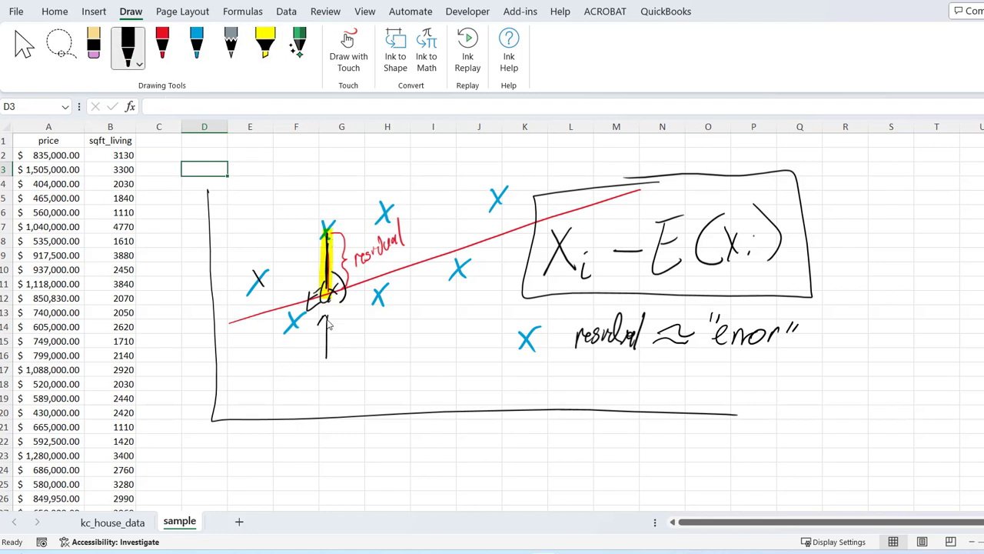
Draw an arrow to the upper data point and label it Actual.
{"action": "left_click_drag", "start_coordinate": [270, 194], "coordinate": [315, 220]}
{"action": "left_click_drag", "start_coordinate": [298, 217], "coordinate": [315, 221]}
{"action": "left_click_drag", "start_coordinate": [249, 194], "coordinate": [271, 183]}
{"action": "mouse_move", "coordinate": [273, 163]}
{"action": "left_mouse_down"}
{"action": "mouse_move", "coordinate": [274, 180]}
{"action": "mouse_move", "coordinate": [295, 183]}
{"action": "left_mouse_up"}
{"action": "left_click_drag", "start_coordinate": [297, 153], "coordinate": [299, 179]}
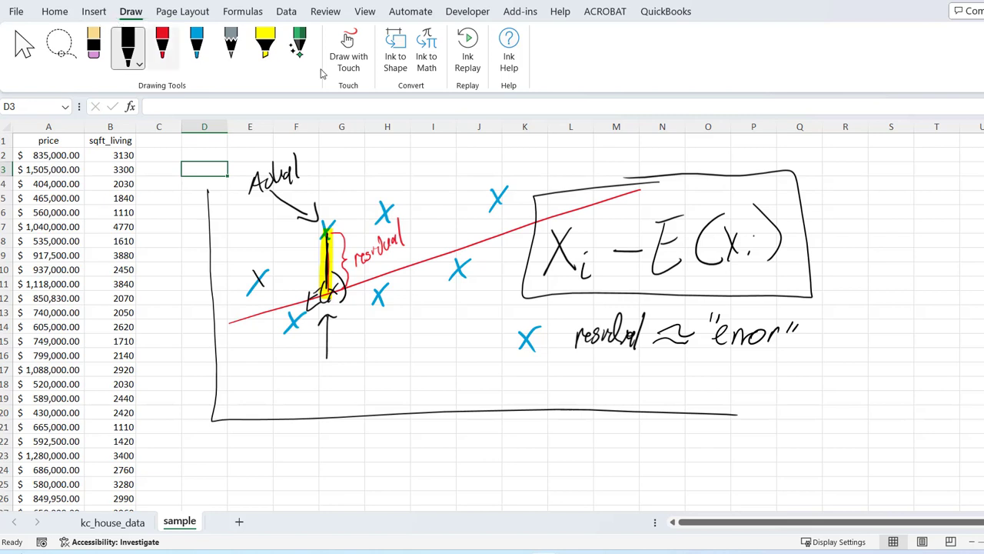
{"action": "left_click", "coordinate": [286, 10]}
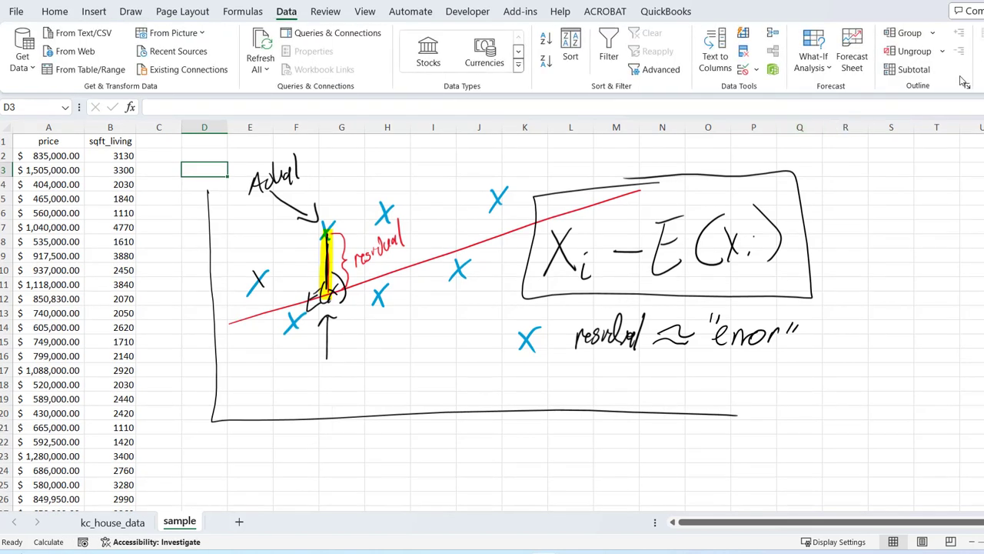
Set up Regression with Y range $A$1:$A$36, X range $B$1:$B$36 and Labels checked.
{"action": "left_click", "coordinate": [981, 32]}
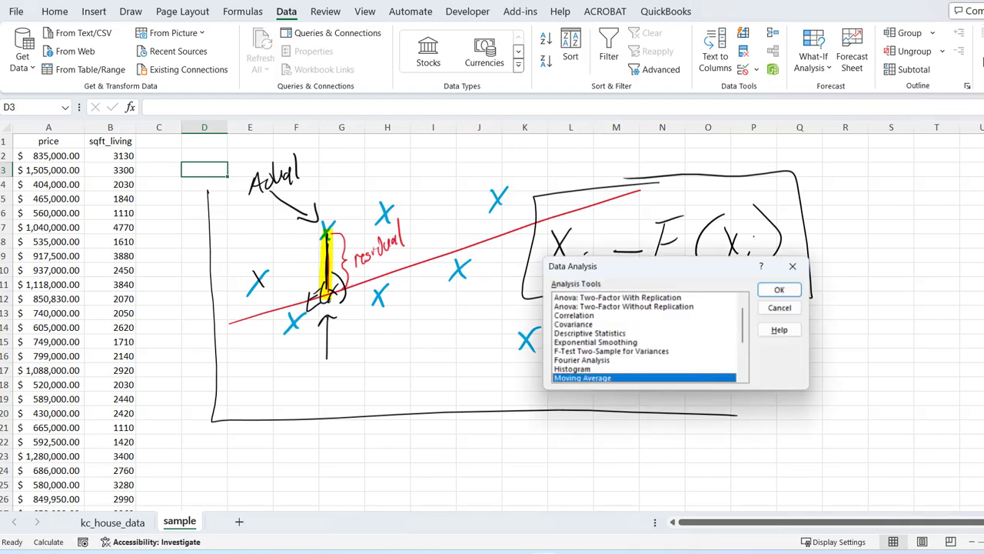
{"action": "scroll", "coordinate": [660, 346], "scroll_direction": "down", "scroll_amount": 3}
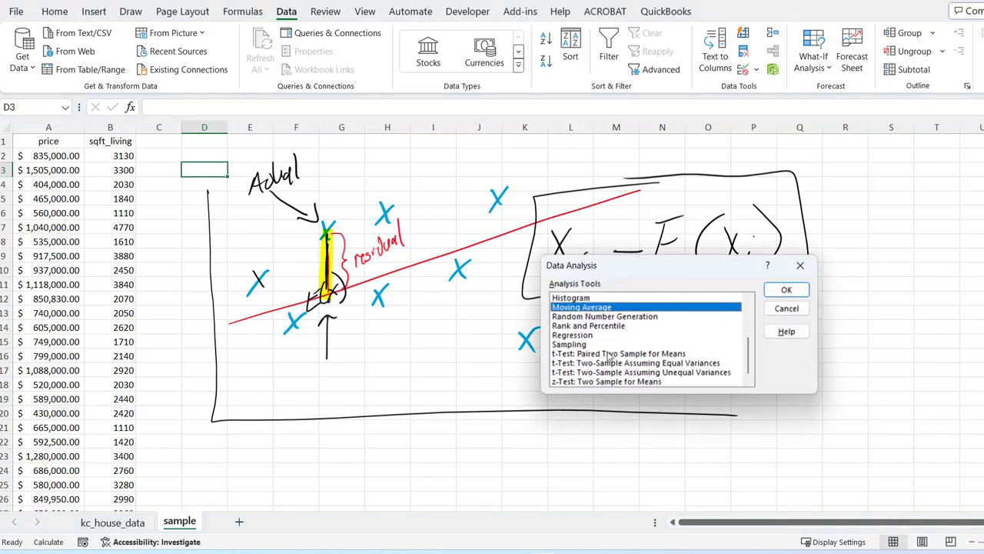
{"action": "left_click", "coordinate": [589, 336]}
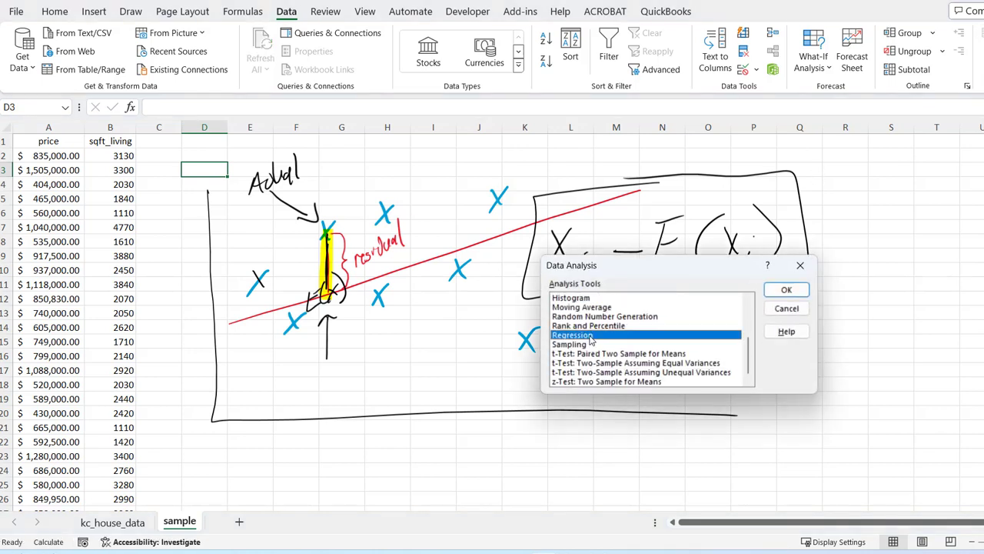
{"action": "left_click", "coordinate": [786, 290]}
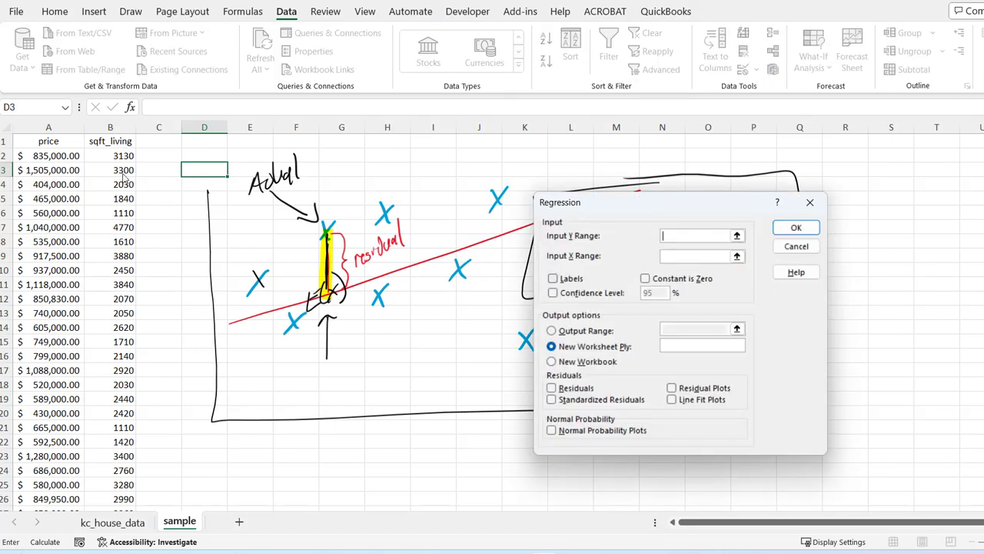
{"action": "left_click", "coordinate": [61, 146]}
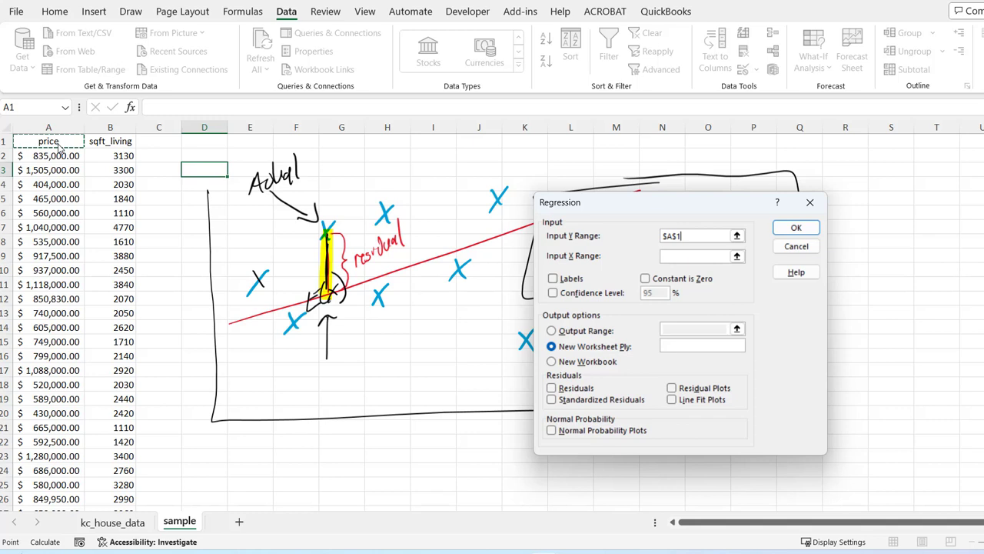
{"action": "key", "text": "ctrl+shift+Down"}
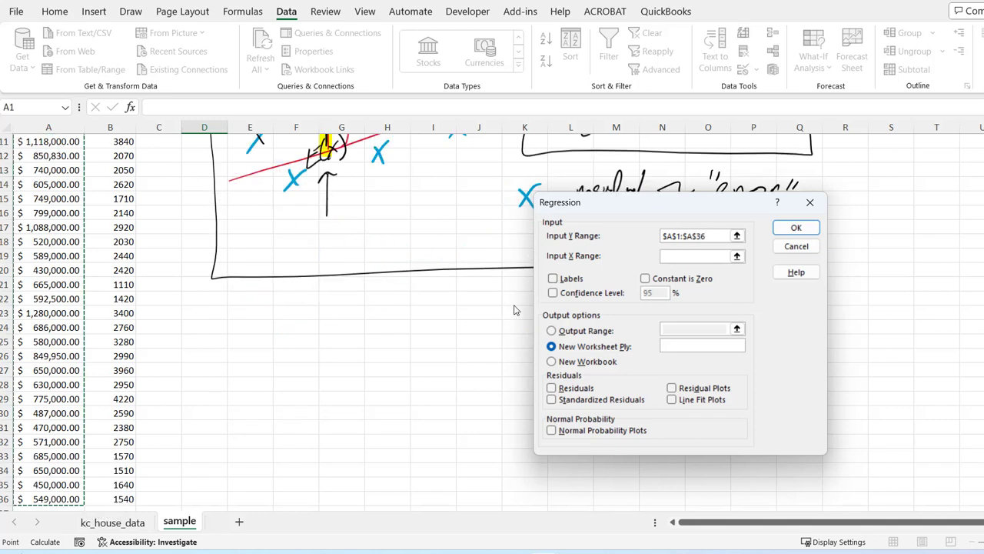
{"action": "left_click", "coordinate": [679, 258]}
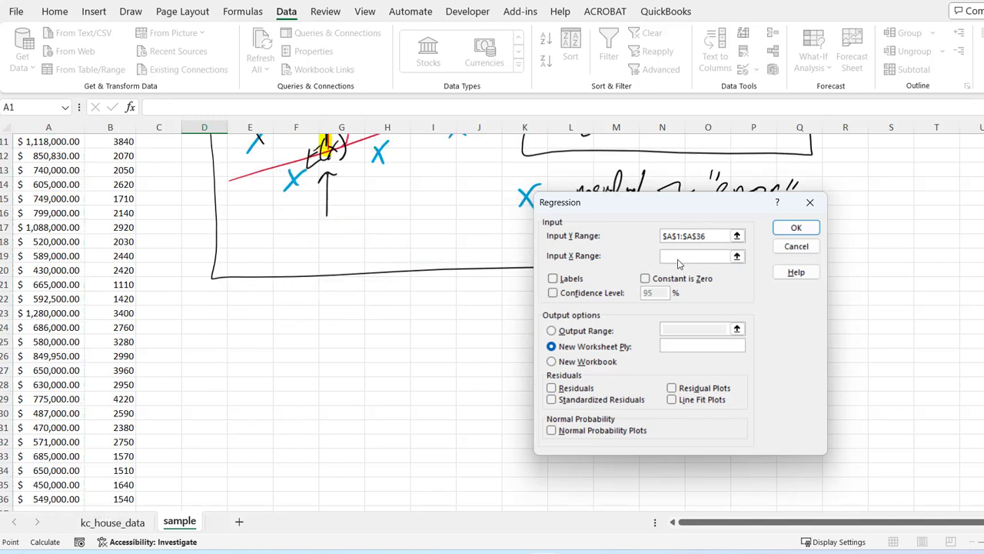
{"action": "left_click", "coordinate": [121, 360]}
{"action": "key", "text": "ctrl+Up"}
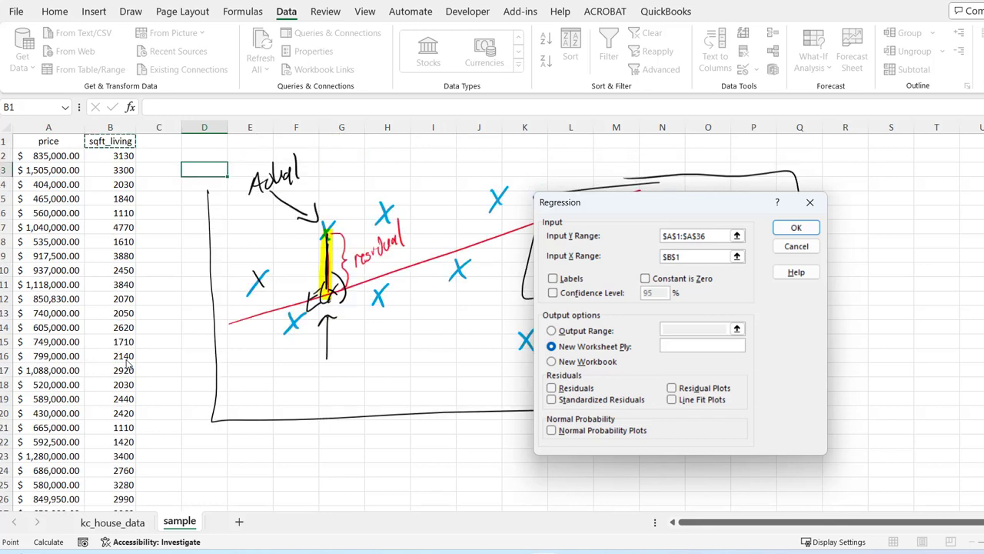
{"action": "key", "text": "ctrl+shift+Down"}
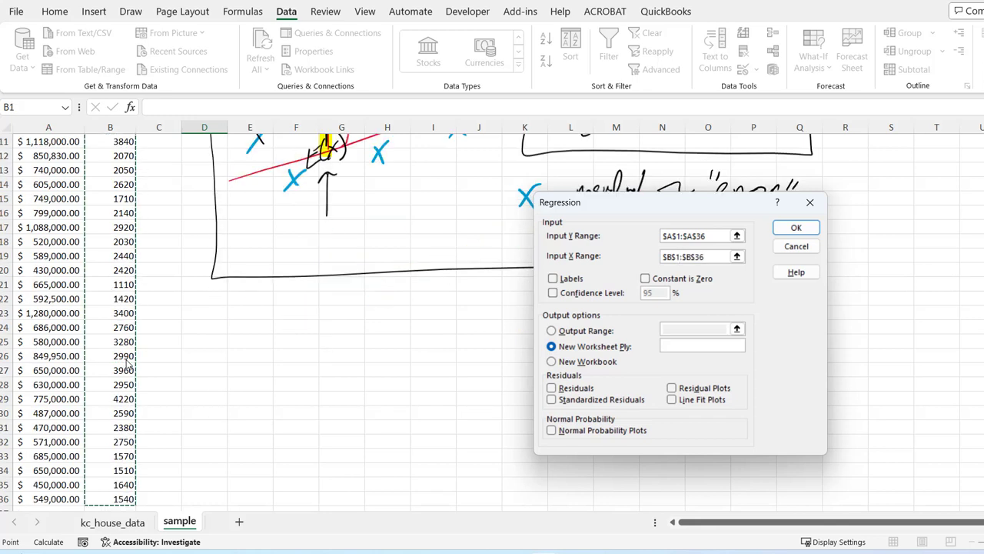
{"action": "left_click", "coordinate": [552, 279]}
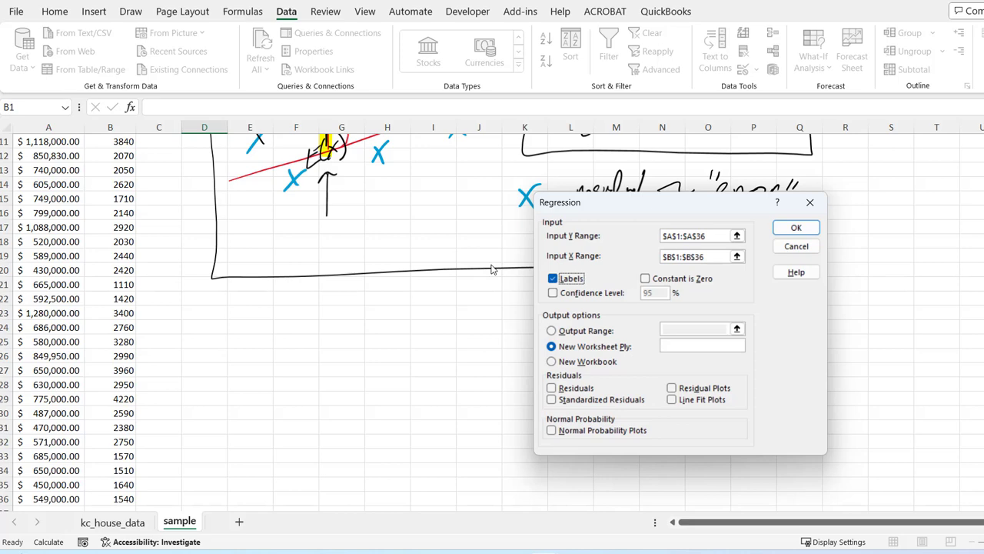
Run the regression and clear the duplicate confidence-interval columns F15:J19.
{"action": "left_click", "coordinate": [798, 229]}
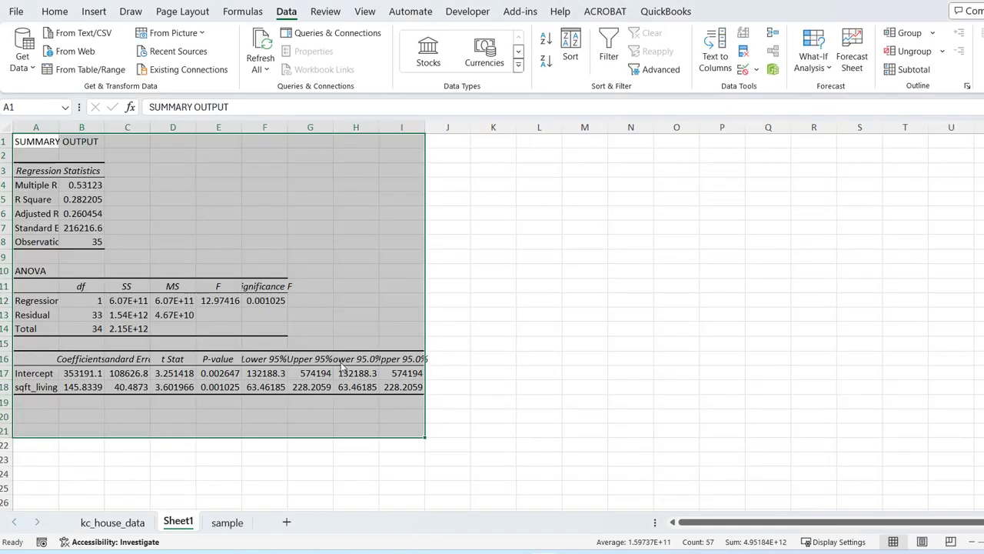
{"action": "left_click", "coordinate": [240, 331]}
{"action": "scroll", "coordinate": [202, 332], "scroll_direction": "up", "scroll_amount": 1}
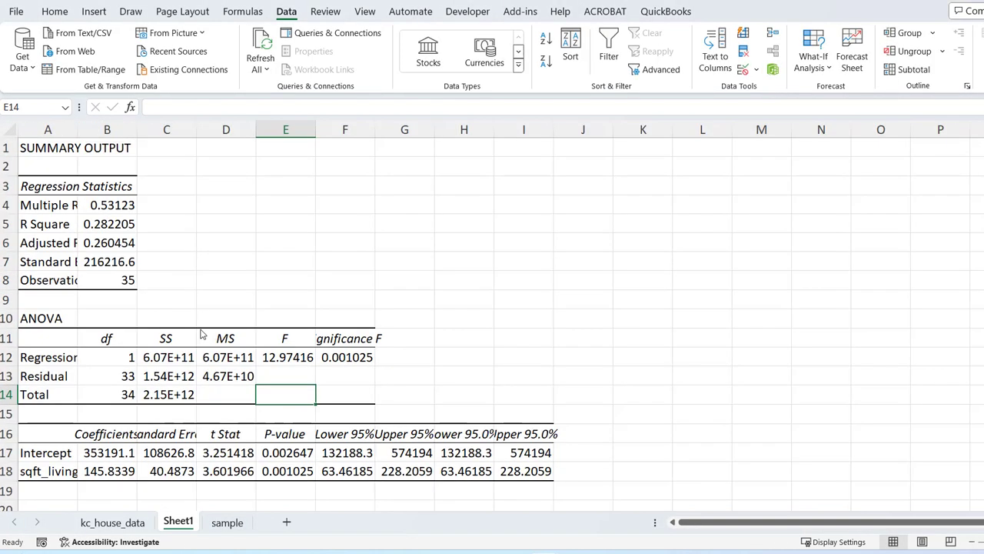
{"action": "left_click_drag", "start_coordinate": [350, 419], "coordinate": [573, 499]}
{"action": "key", "text": "Delete"}
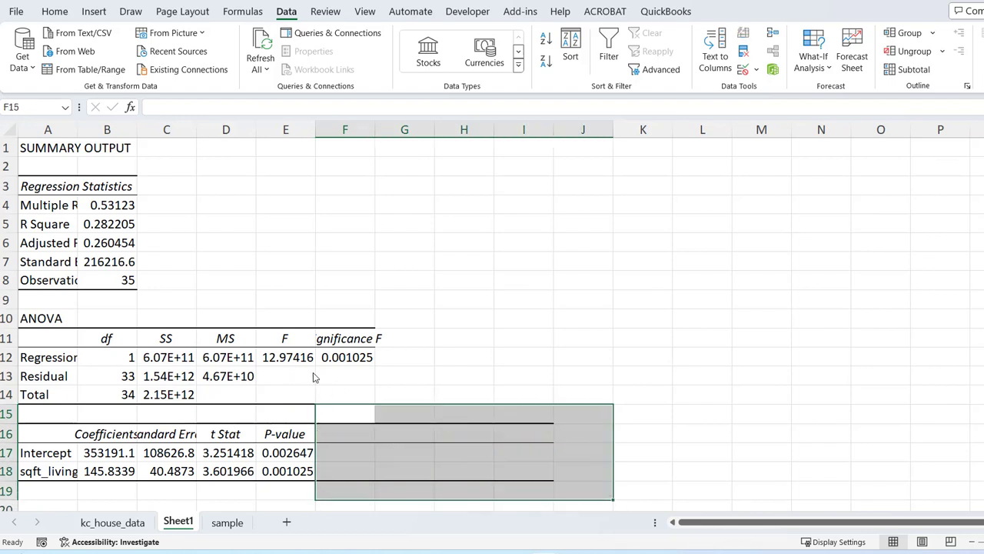
Fill the Significance F cell 0.001025 yellow, with an inked arrow and note pointing at it.
{"action": "left_click", "coordinate": [359, 360]}
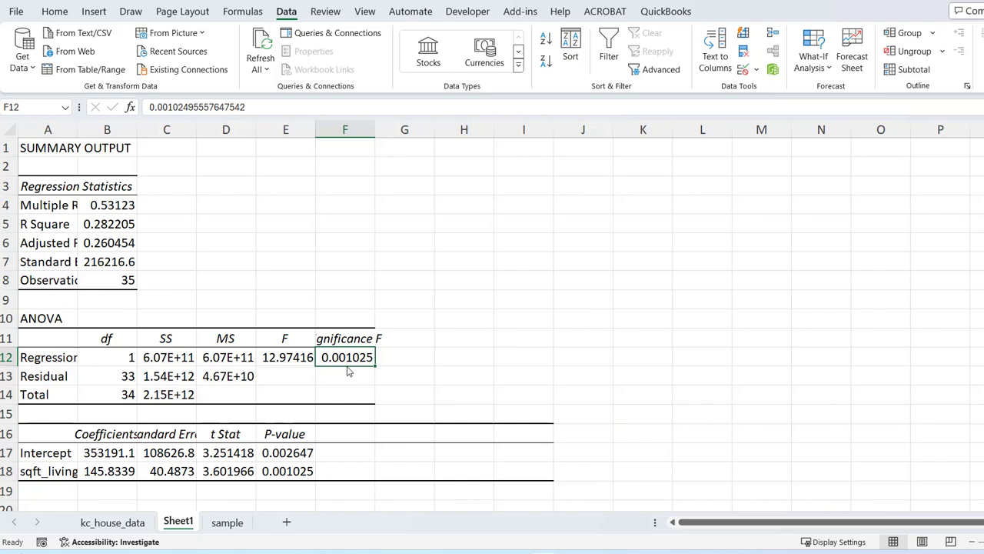
{"action": "left_click_drag", "start_coordinate": [344, 306], "coordinate": [345, 337]}
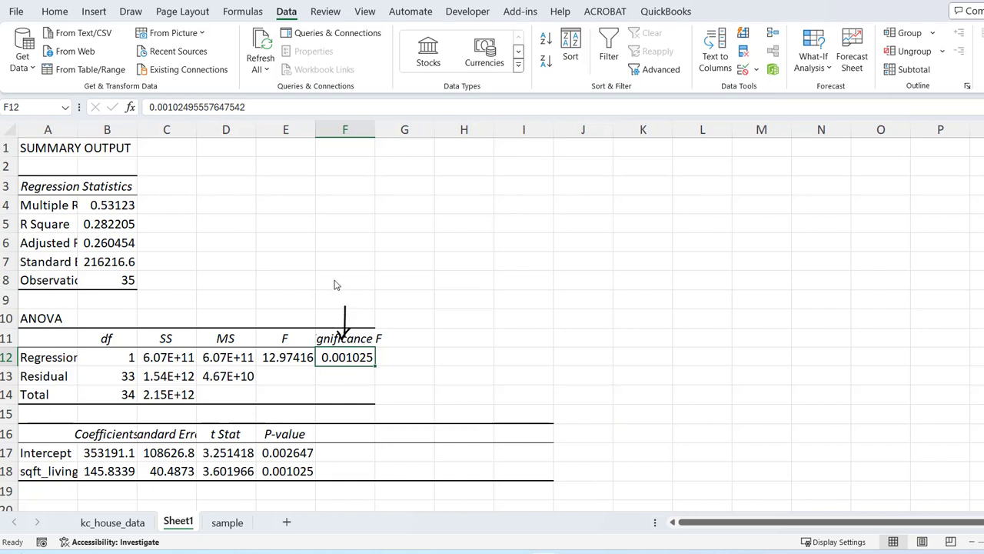
{"action": "mouse_move", "coordinate": [303, 281]}
{"action": "left_mouse_down"}
{"action": "mouse_move", "coordinate": [322, 300]}
{"action": "mouse_move", "coordinate": [355, 261]}
{"action": "mouse_move", "coordinate": [372, 266]}
{"action": "mouse_move", "coordinate": [406, 217]}
{"action": "left_mouse_up"}
{"action": "left_click", "coordinate": [63, 14]}
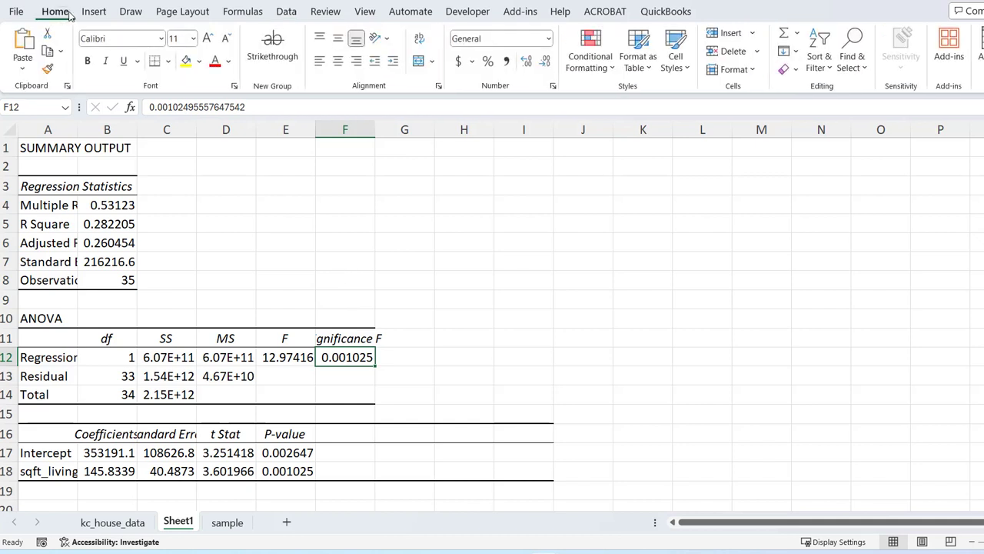
{"action": "left_click", "coordinate": [185, 60]}
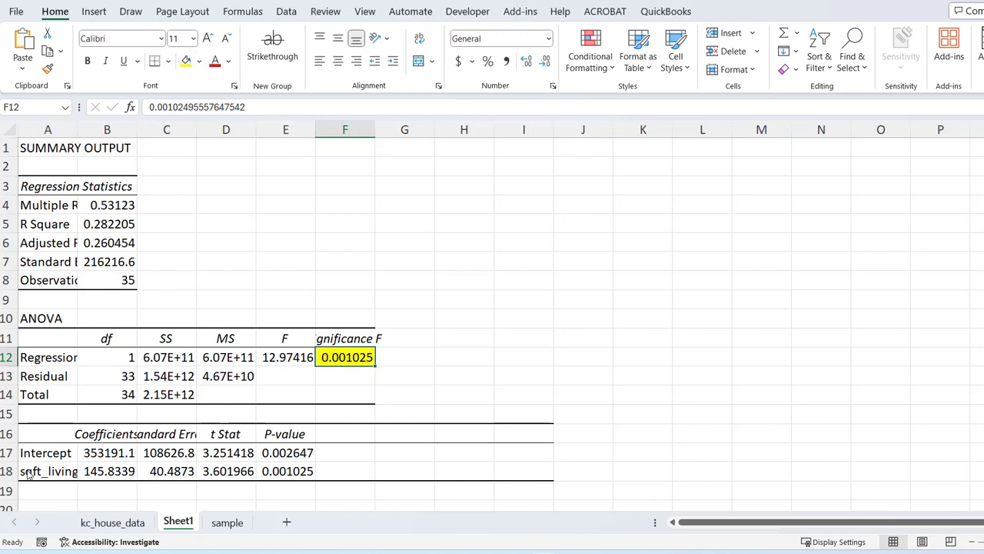
{"action": "left_click_drag", "start_coordinate": [23, 476], "coordinate": [90, 469]}
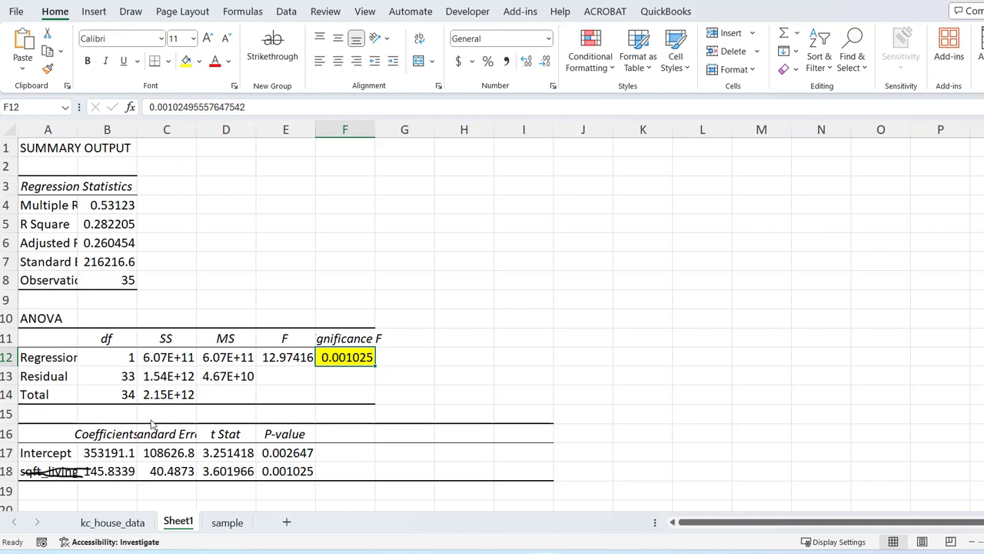
{"action": "key", "text": "ctrl+z"}
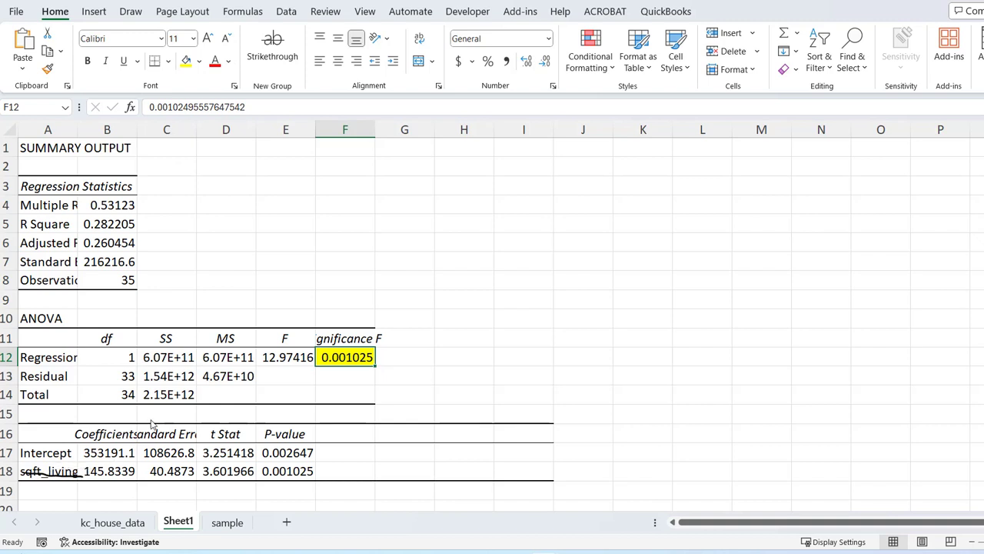
Highlight the sqft_living and Intercept coefficients in yellow.
{"action": "left_click", "coordinate": [142, 15]}
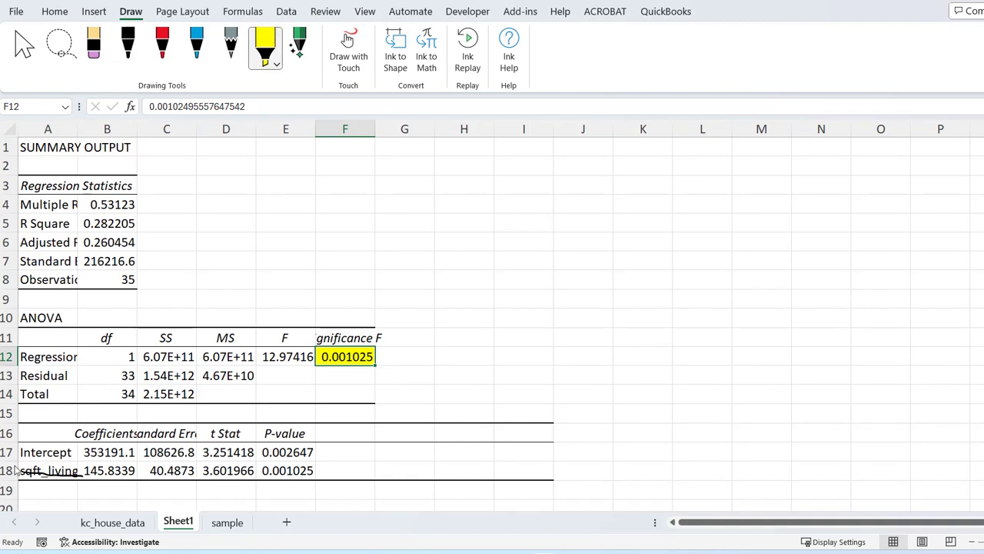
{"action": "mouse_move", "coordinate": [78, 471]}
{"action": "left_mouse_down"}
{"action": "mouse_move", "coordinate": [32, 474]}
{"action": "mouse_move", "coordinate": [143, 469]}
{"action": "left_mouse_up"}
{"action": "left_click_drag", "start_coordinate": [27, 452], "coordinate": [143, 452]}
Handwrite Y = mx + b in black ink beside the output.
{"action": "left_click", "coordinate": [128, 47]}
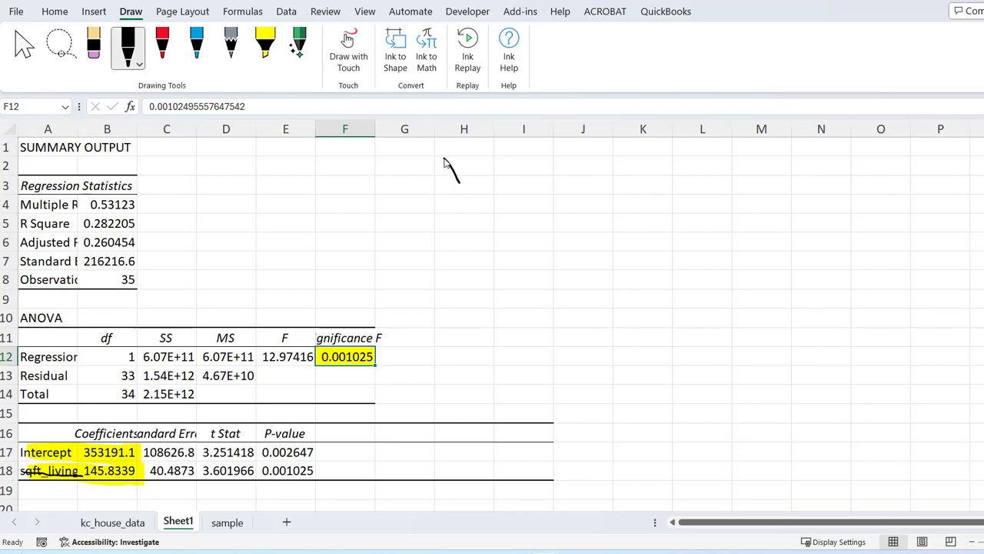
{"action": "left_click_drag", "start_coordinate": [445, 158], "coordinate": [462, 191]}
{"action": "left_click_drag", "start_coordinate": [475, 157], "coordinate": [449, 218]}
{"action": "left_click_drag", "start_coordinate": [495, 170], "coordinate": [526, 182]}
{"action": "mouse_move", "coordinate": [545, 192]}
{"action": "left_mouse_down"}
{"action": "mouse_move", "coordinate": [561, 171]}
{"action": "mouse_move", "coordinate": [581, 192]}
{"action": "mouse_move", "coordinate": [609, 194]}
{"action": "left_mouse_up"}
{"action": "left_click_drag", "start_coordinate": [607, 169], "coordinate": [590, 197]}
{"action": "mouse_move", "coordinate": [635, 158]}
{"action": "left_mouse_down"}
{"action": "mouse_move", "coordinate": [632, 185]}
{"action": "mouse_move", "coordinate": [651, 171]}
{"action": "left_mouse_up"}
{"action": "mouse_move", "coordinate": [664, 183]}
{"action": "left_mouse_down"}
{"action": "mouse_move", "coordinate": [673, 155]}
{"action": "mouse_move", "coordinate": [657, 189]}
{"action": "left_mouse_up"}
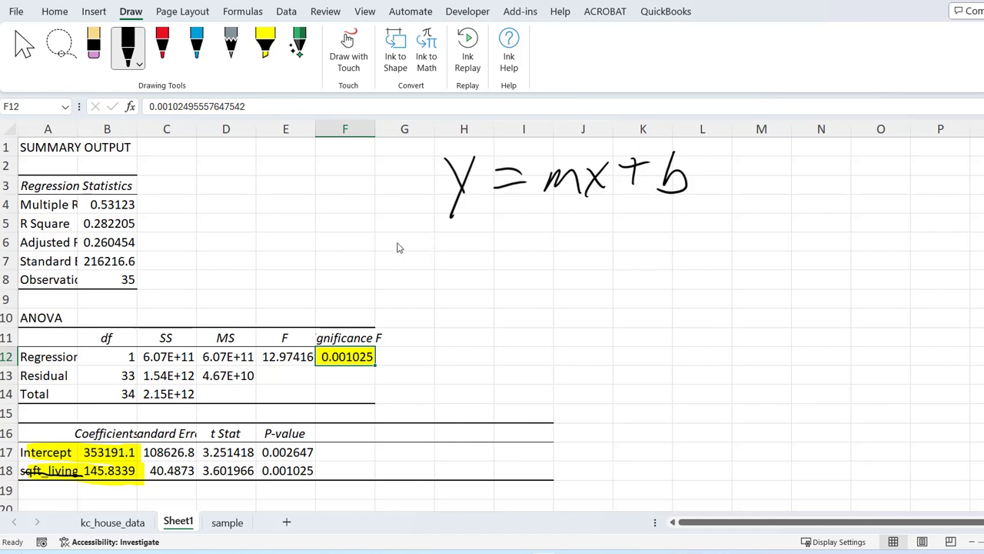
Write PRICE = β1 SQFT + β below it, linking m to β1 with an arrow.
{"action": "mouse_move", "coordinate": [389, 239]}
{"action": "left_mouse_down"}
{"action": "mouse_move", "coordinate": [389, 265]}
{"action": "mouse_move", "coordinate": [390, 248]}
{"action": "mouse_move", "coordinate": [419, 244]}
{"action": "mouse_move", "coordinate": [436, 263]}
{"action": "mouse_move", "coordinate": [465, 235]}
{"action": "mouse_move", "coordinate": [483, 234]}
{"action": "mouse_move", "coordinate": [491, 259]}
{"action": "mouse_move", "coordinate": [530, 229]}
{"action": "left_mouse_up"}
{"action": "mouse_move", "coordinate": [511, 246]}
{"action": "left_mouse_down"}
{"action": "mouse_move", "coordinate": [534, 243]}
{"action": "mouse_move", "coordinate": [546, 281]}
{"action": "left_mouse_up"}
{"action": "mouse_move", "coordinate": [551, 219]}
{"action": "left_mouse_down"}
{"action": "mouse_move", "coordinate": [553, 247]}
{"action": "mouse_move", "coordinate": [580, 284]}
{"action": "left_mouse_up"}
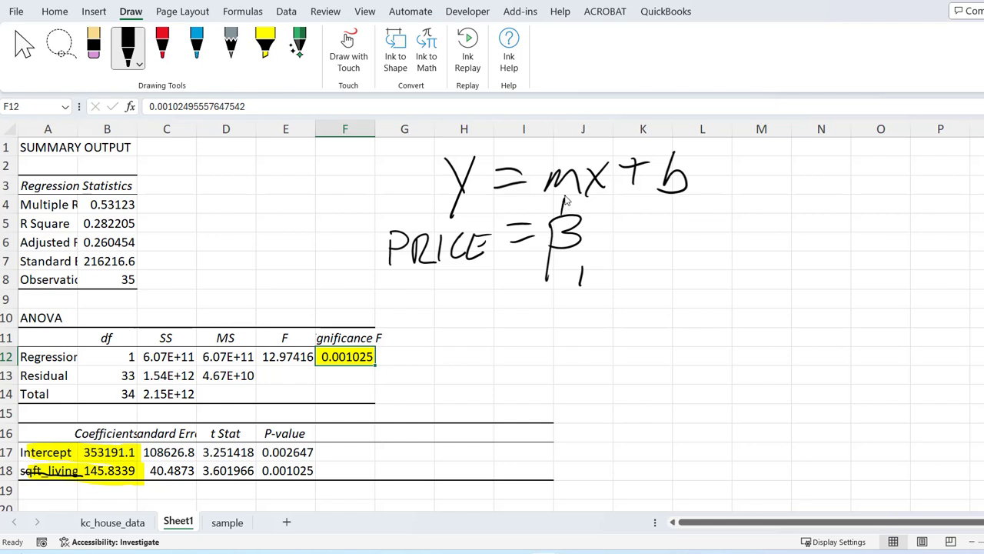
{"action": "left_click_drag", "start_coordinate": [565, 197], "coordinate": [564, 216]}
{"action": "left_click_drag", "start_coordinate": [558, 202], "coordinate": [571, 211]}
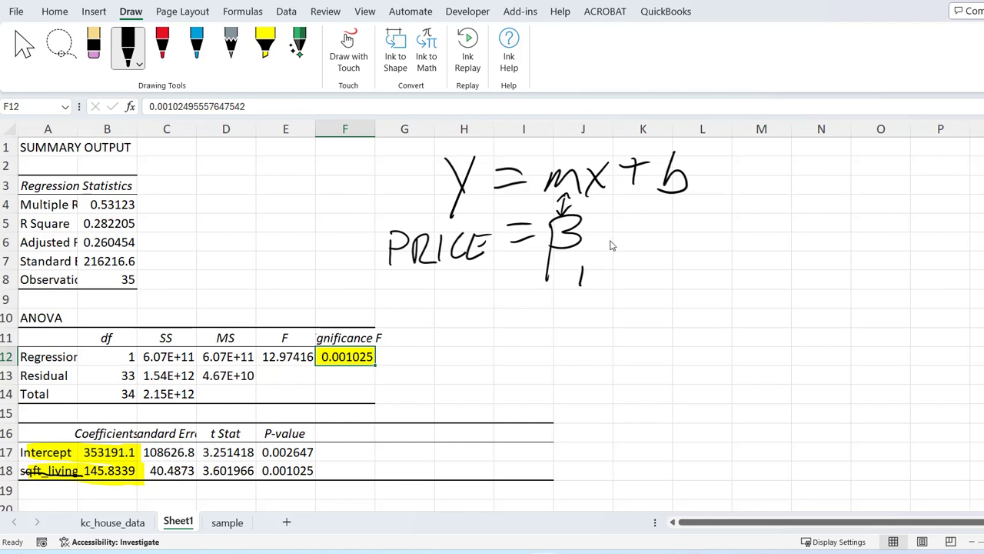
{"action": "mouse_move", "coordinate": [632, 227]}
{"action": "left_mouse_down"}
{"action": "mouse_move", "coordinate": [611, 252]}
{"action": "mouse_move", "coordinate": [660, 249]}
{"action": "left_mouse_up"}
{"action": "left_click_drag", "start_coordinate": [654, 246], "coordinate": [663, 260]}
{"action": "mouse_move", "coordinate": [664, 228]}
{"action": "left_mouse_down"}
{"action": "mouse_move", "coordinate": [678, 226]}
{"action": "mouse_move", "coordinate": [675, 241]}
{"action": "mouse_move", "coordinate": [700, 226]}
{"action": "left_mouse_up"}
{"action": "left_click_drag", "start_coordinate": [689, 228], "coordinate": [686, 257]}
{"action": "left_click_drag", "start_coordinate": [730, 228], "coordinate": [730, 257]}
{"action": "left_click_drag", "start_coordinate": [719, 243], "coordinate": [744, 240]}
{"action": "left_click_drag", "start_coordinate": [761, 222], "coordinate": [758, 282]}
{"action": "mouse_move", "coordinate": [760, 216]}
{"action": "left_mouse_down"}
{"action": "mouse_move", "coordinate": [780, 211]}
{"action": "mouse_move", "coordinate": [761, 248]}
{"action": "mouse_move", "coordinate": [792, 268]}
{"action": "left_mouse_up"}
Subscript β0 and arrow it, then undo the trial constant and INTERCEPT labels.
{"action": "left_click_drag", "start_coordinate": [776, 312], "coordinate": [813, 375]}
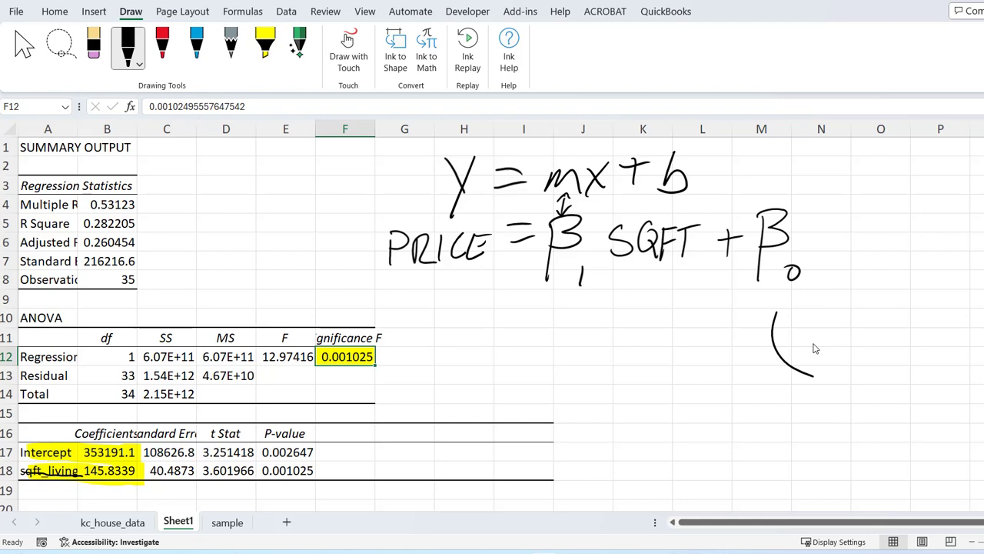
{"action": "left_click_drag", "start_coordinate": [769, 325], "coordinate": [799, 306]}
{"action": "mouse_move", "coordinate": [829, 360]}
{"action": "left_mouse_down"}
{"action": "mouse_move", "coordinate": [821, 375]}
{"action": "mouse_move", "coordinate": [836, 372]}
{"action": "left_mouse_up"}
{"action": "mouse_move", "coordinate": [841, 372]}
{"action": "left_mouse_down"}
{"action": "mouse_move", "coordinate": [857, 367]}
{"action": "mouse_move", "coordinate": [866, 343]}
{"action": "mouse_move", "coordinate": [894, 338]}
{"action": "mouse_move", "coordinate": [911, 311]}
{"action": "left_mouse_up"}
{"action": "key", "text": "ctrl+z"}
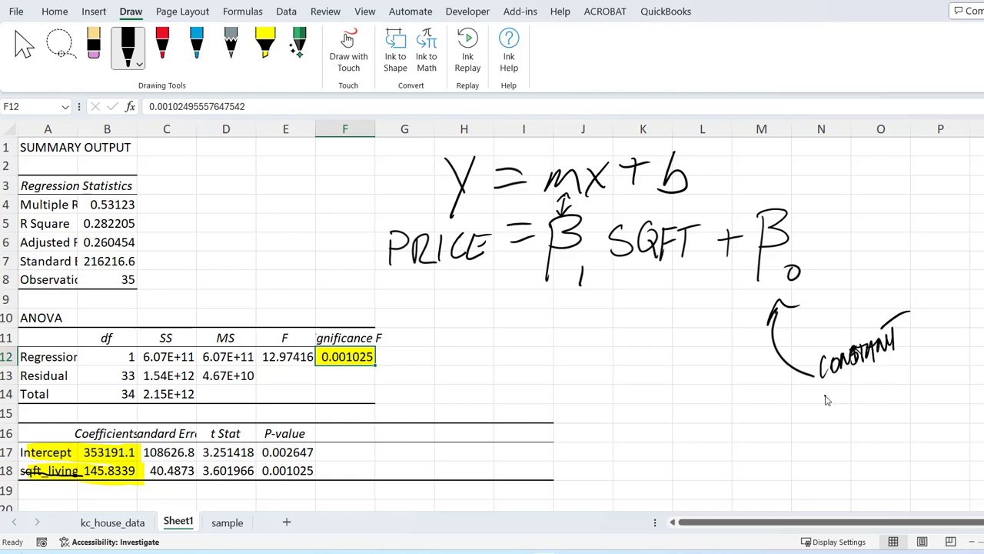
{"action": "left_click_drag", "start_coordinate": [826, 395], "coordinate": [837, 393]}
{"action": "mouse_move", "coordinate": [838, 408]}
{"action": "left_mouse_down"}
{"action": "mouse_move", "coordinate": [849, 392]}
{"action": "mouse_move", "coordinate": [849, 401]}
{"action": "left_mouse_up"}
{"action": "mouse_move", "coordinate": [842, 387]}
{"action": "left_mouse_down"}
{"action": "mouse_move", "coordinate": [886, 392]}
{"action": "mouse_move", "coordinate": [884, 370]}
{"action": "mouse_move", "coordinate": [915, 350]}
{"action": "left_mouse_up"}
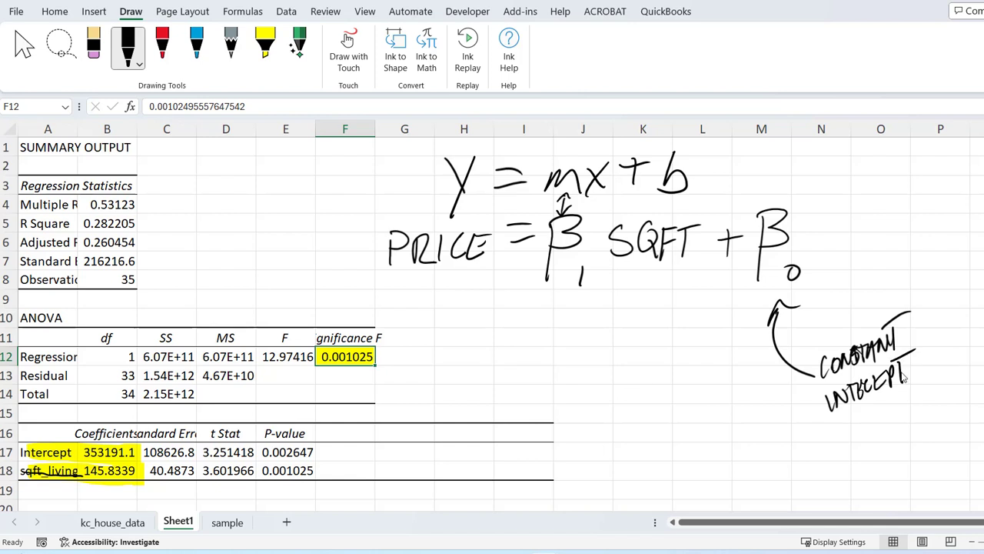
{"action": "key", "text": "ctrl+z"}
{"action": "key", "text": "ctrl+z"}
{"action": "key", "text": "ctrl+z"}
{"action": "key", "text": "ctrl+z"}
{"action": "key", "text": "ctrl+z"}
{"action": "key", "text": "ctrl+z"}
{"action": "key", "text": "ctrl+z"}
{"action": "key", "text": "ctrl+z"}
{"action": "key", "text": "ctrl+z"}
{"action": "key", "text": "ctrl+z"}
{"action": "key", "text": "ctrl+z"}
{"action": "key", "text": "ctrl+z"}
{"action": "key", "text": "ctrl+z"}
{"action": "key", "text": "ctrl+z"}
{"action": "key", "text": "ctrl+z"}
{"action": "key", "text": "ctrl+z"}
{"action": "key", "text": "ctrl+z"}
{"action": "key", "text": "ctrl+z"}
{"action": "key", "text": "ctrl+z"}
{"action": "key", "text": "ctrl+z"}
{"action": "key", "text": "ctrl+z"}
{"action": "key", "text": "ctrl+z"}
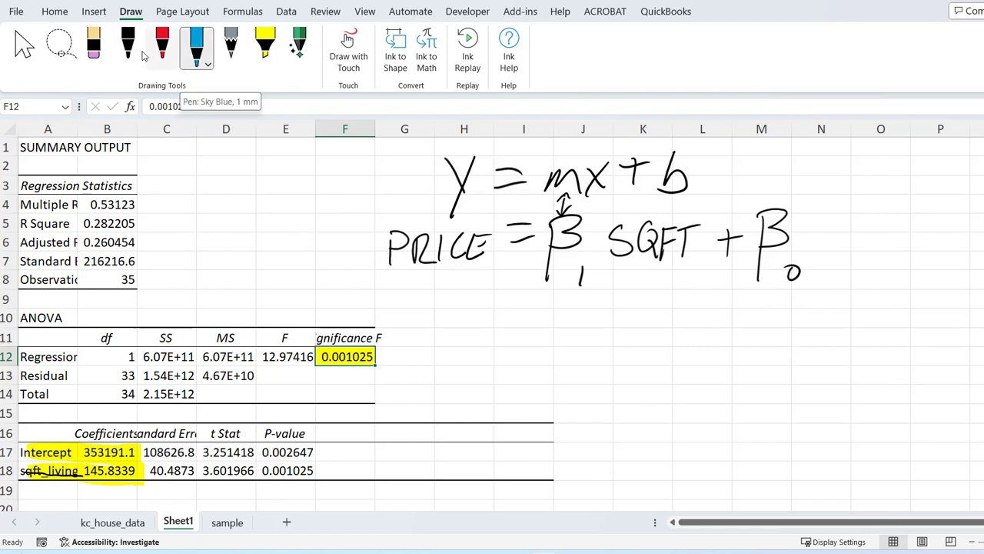
Circle the slope 145.8339 in blue and arrow it to a handwritten PRICE = 145.83.
{"action": "mouse_move", "coordinate": [384, 318]}
{"action": "left_mouse_down"}
{"action": "mouse_move", "coordinate": [382, 361]}
{"action": "mouse_move", "coordinate": [386, 340]}
{"action": "mouse_move", "coordinate": [491, 346]}
{"action": "mouse_move", "coordinate": [539, 329]}
{"action": "mouse_move", "coordinate": [542, 339]}
{"action": "left_mouse_up"}
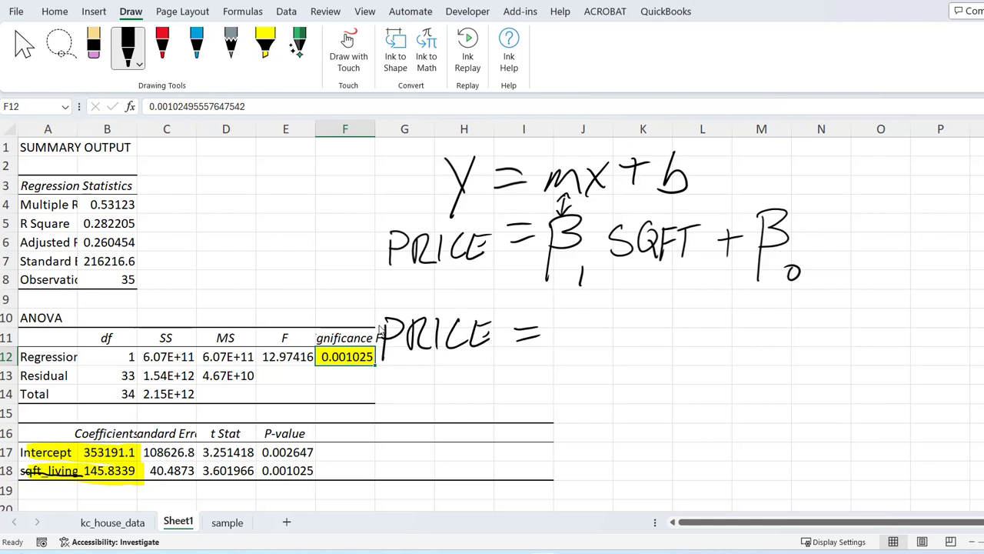
{"action": "left_click", "coordinate": [196, 45]}
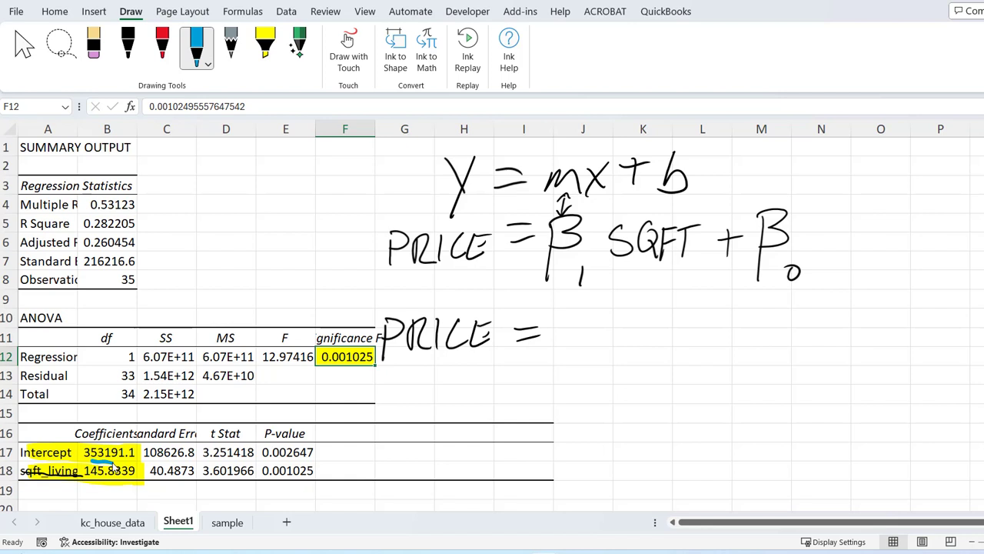
{"action": "mouse_move", "coordinate": [74, 482]}
{"action": "left_mouse_down"}
{"action": "mouse_move", "coordinate": [139, 487]}
{"action": "mouse_move", "coordinate": [152, 462]}
{"action": "mouse_move", "coordinate": [75, 470]}
{"action": "left_mouse_up"}
{"action": "mouse_move", "coordinate": [159, 478]}
{"action": "left_mouse_down"}
{"action": "mouse_move", "coordinate": [249, 492]}
{"action": "mouse_move", "coordinate": [544, 355]}
{"action": "mouse_move", "coordinate": [554, 361]}
{"action": "mouse_move", "coordinate": [573, 317]}
{"action": "mouse_move", "coordinate": [573, 358]}
{"action": "left_mouse_up"}
{"action": "mouse_move", "coordinate": [595, 316]}
{"action": "left_mouse_down"}
{"action": "mouse_move", "coordinate": [587, 338]}
{"action": "mouse_move", "coordinate": [609, 337]}
{"action": "left_mouse_up"}
{"action": "mouse_move", "coordinate": [603, 314]}
{"action": "left_mouse_down"}
{"action": "mouse_move", "coordinate": [604, 358]}
{"action": "mouse_move", "coordinate": [624, 352]}
{"action": "left_mouse_up"}
{"action": "mouse_move", "coordinate": [638, 314]}
{"action": "left_mouse_down"}
{"action": "mouse_move", "coordinate": [625, 317]}
{"action": "mouse_move", "coordinate": [642, 312]}
{"action": "mouse_move", "coordinate": [658, 332]}
{"action": "mouse_move", "coordinate": [671, 319]}
{"action": "left_mouse_up"}
{"action": "left_click", "coordinate": [650, 348]}
{"action": "mouse_move", "coordinate": [686, 318]}
{"action": "left_mouse_down"}
{"action": "mouse_move", "coordinate": [699, 326]}
{"action": "mouse_move", "coordinate": [688, 351]}
{"action": "left_mouse_up"}
Add SQFT + after the slope in black ink.
{"action": "left_click", "coordinate": [139, 51]}
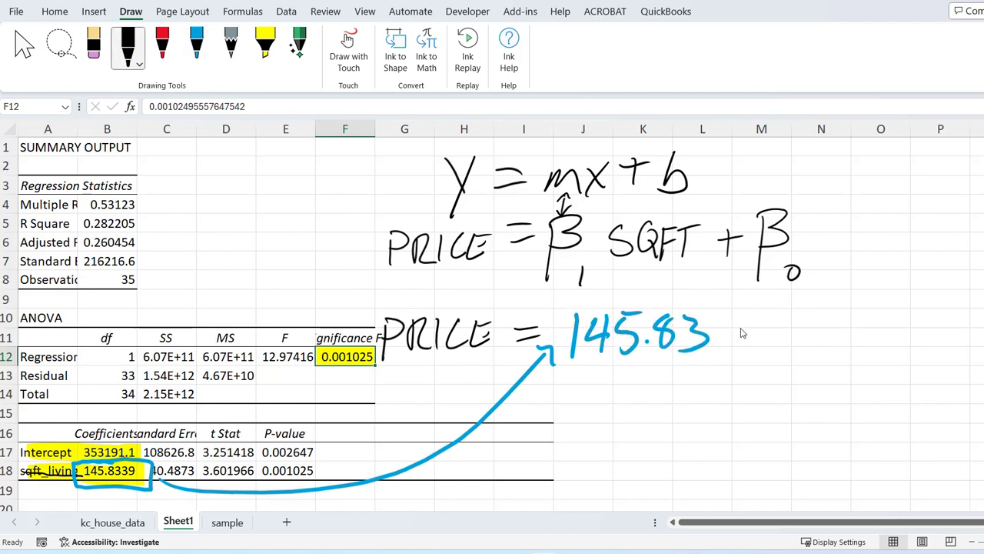
{"action": "mouse_move", "coordinate": [746, 319]}
{"action": "left_mouse_down"}
{"action": "mouse_move", "coordinate": [729, 346]}
{"action": "mouse_move", "coordinate": [758, 317]}
{"action": "mouse_move", "coordinate": [769, 353]}
{"action": "left_mouse_up"}
{"action": "mouse_move", "coordinate": [782, 319]}
{"action": "left_mouse_down"}
{"action": "mouse_move", "coordinate": [780, 350]}
{"action": "mouse_move", "coordinate": [796, 315]}
{"action": "left_mouse_up"}
{"action": "left_click_drag", "start_coordinate": [780, 333], "coordinate": [792, 332]}
{"action": "mouse_move", "coordinate": [808, 321]}
{"action": "left_mouse_down"}
{"action": "mouse_move", "coordinate": [809, 346]}
{"action": "mouse_move", "coordinate": [824, 311]}
{"action": "mouse_move", "coordinate": [847, 348]}
{"action": "mouse_move", "coordinate": [870, 329]}
{"action": "left_mouse_up"}
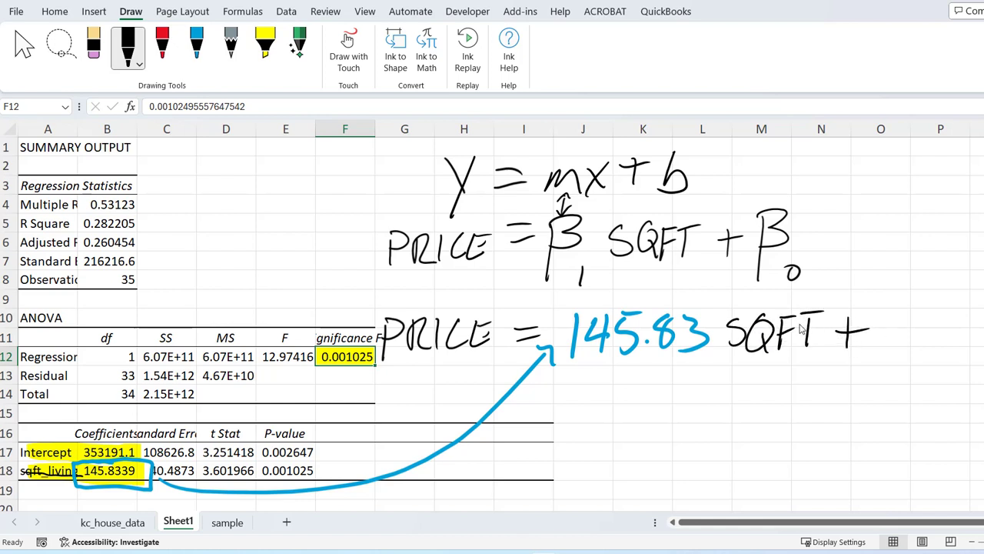
Mark the intercept 353191.1 in red, arrow it into the equation, and outline the equation.
{"action": "left_click", "coordinate": [162, 46]}
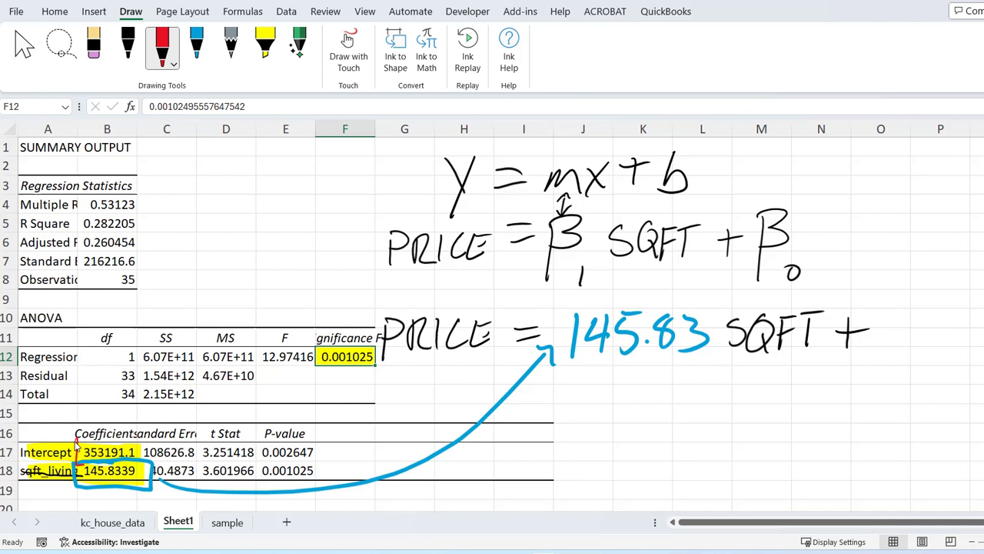
{"action": "left_click_drag", "start_coordinate": [83, 462], "coordinate": [148, 463]}
{"action": "mouse_move", "coordinate": [76, 443]}
{"action": "left_mouse_down"}
{"action": "mouse_move", "coordinate": [157, 431]}
{"action": "mouse_move", "coordinate": [209, 409]}
{"action": "mouse_move", "coordinate": [627, 503]}
{"action": "mouse_move", "coordinate": [857, 385]}
{"action": "mouse_move", "coordinate": [870, 398]}
{"action": "left_mouse_up"}
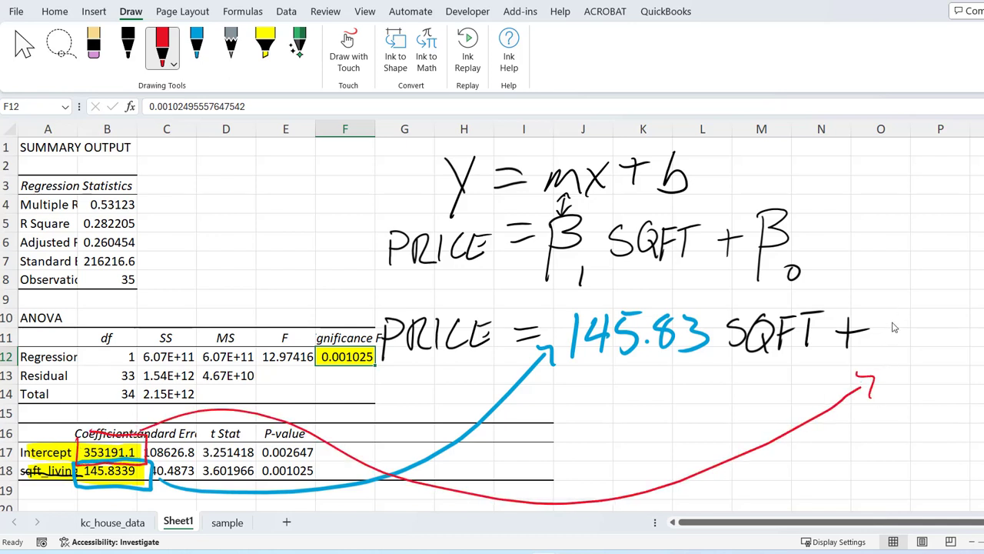
{"action": "left_click_drag", "start_coordinate": [883, 326], "coordinate": [879, 347]}
{"action": "mouse_move", "coordinate": [912, 312]}
{"action": "left_mouse_down"}
{"action": "mouse_move", "coordinate": [909, 338]}
{"action": "mouse_move", "coordinate": [926, 310]}
{"action": "mouse_move", "coordinate": [928, 348]}
{"action": "mouse_move", "coordinate": [952, 340]}
{"action": "left_mouse_up"}
{"action": "left_click_drag", "start_coordinate": [972, 314], "coordinate": [967, 336]}
{"action": "left_click_drag", "start_coordinate": [980, 309], "coordinate": [979, 337]}
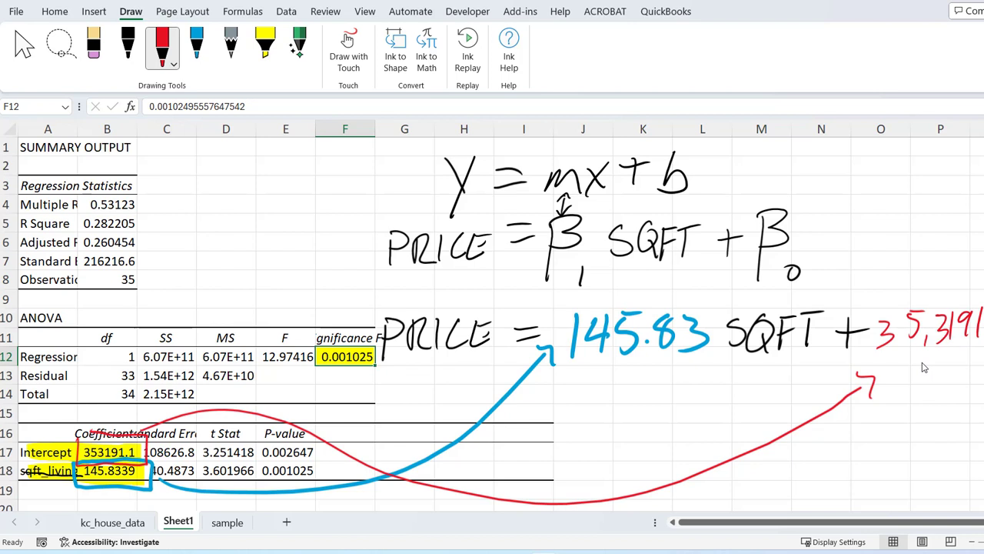
{"action": "mouse_move", "coordinate": [429, 292]}
{"action": "left_mouse_down"}
{"action": "mouse_move", "coordinate": [356, 297]}
{"action": "mouse_move", "coordinate": [680, 382]}
{"action": "mouse_move", "coordinate": [982, 364]}
{"action": "left_mouse_up"}
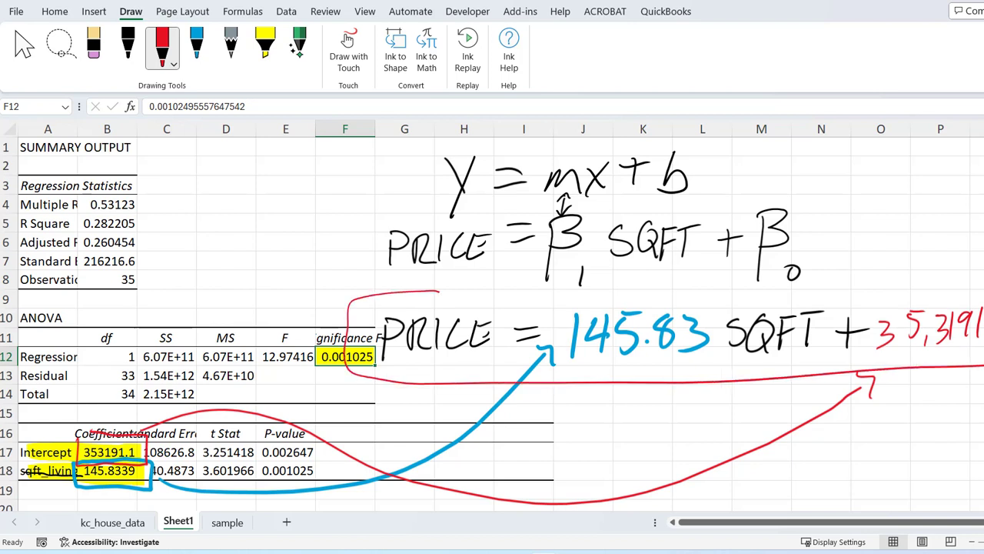
{"action": "mouse_move", "coordinate": [429, 291]}
{"action": "left_mouse_down"}
{"action": "mouse_move", "coordinate": [983, 281]}
{"action": "mouse_move", "coordinate": [958, 370]}
{"action": "left_mouse_up"}
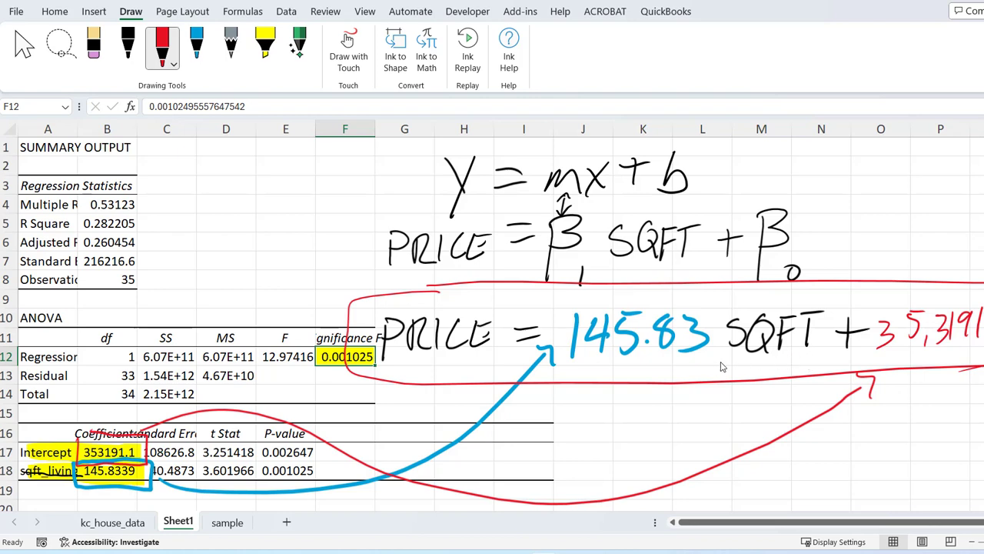
Go to the sample sheet and insert two blank columns at C:D after sqft_living.
{"action": "scroll", "coordinate": [726, 361], "scroll_direction": "down", "scroll_amount": 3}
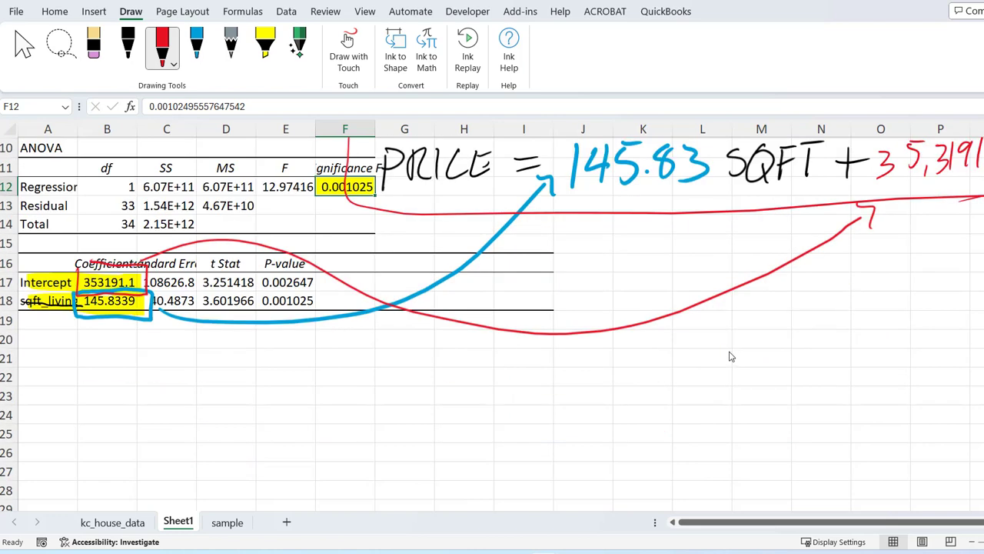
{"action": "scroll", "coordinate": [732, 356], "scroll_direction": "up", "scroll_amount": 1}
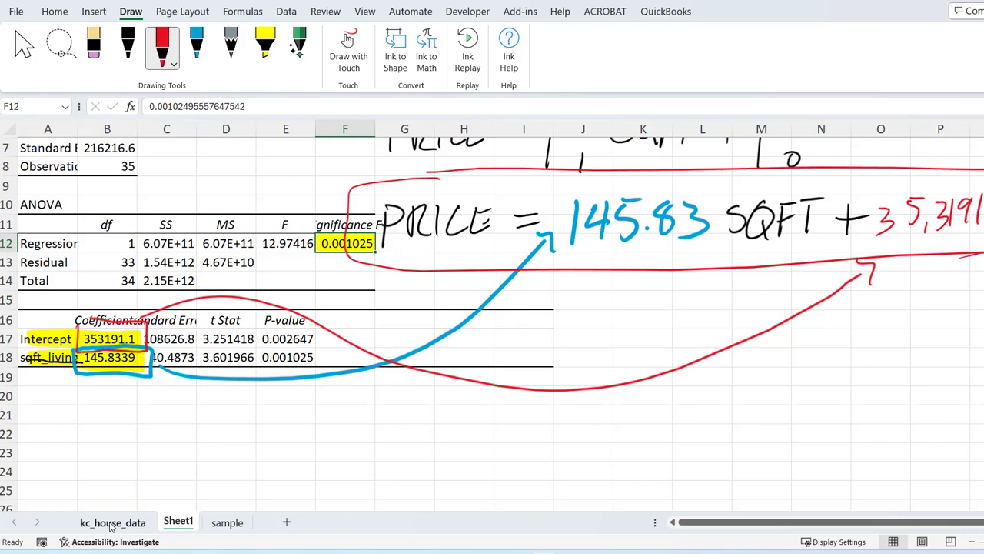
{"action": "left_click", "coordinate": [111, 523]}
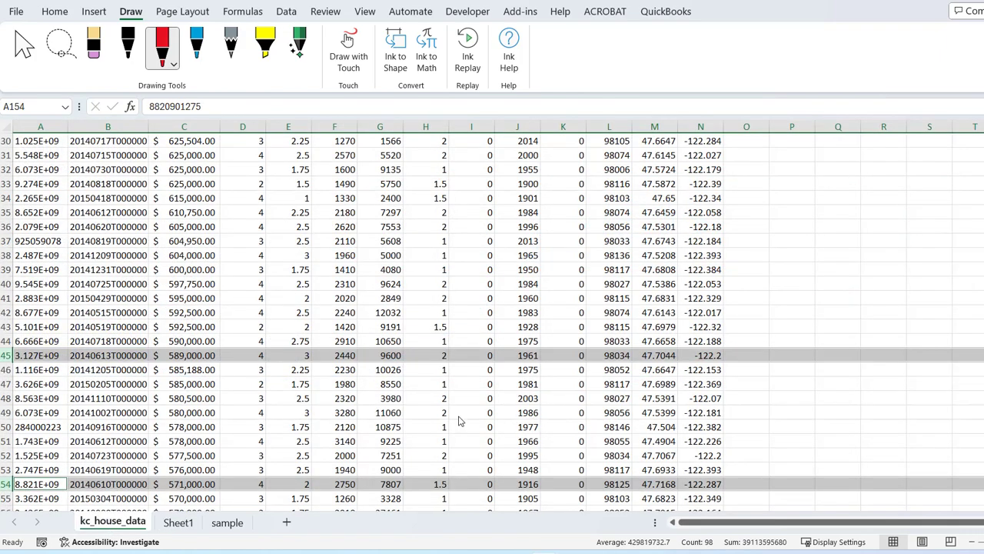
{"action": "left_click", "coordinate": [185, 522]}
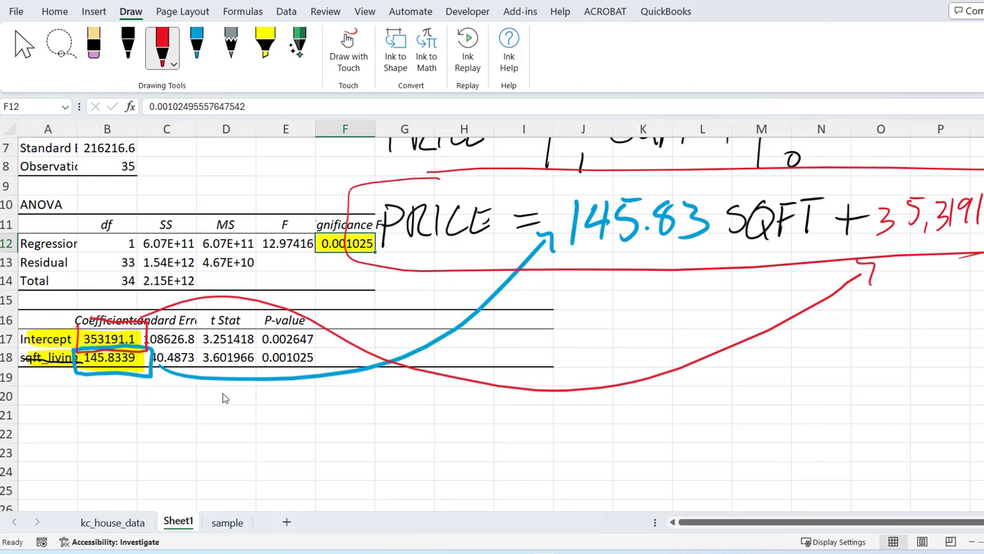
{"action": "left_click", "coordinate": [229, 522]}
{"action": "scroll", "coordinate": [254, 330], "scroll_direction": "up", "scroll_amount": 3}
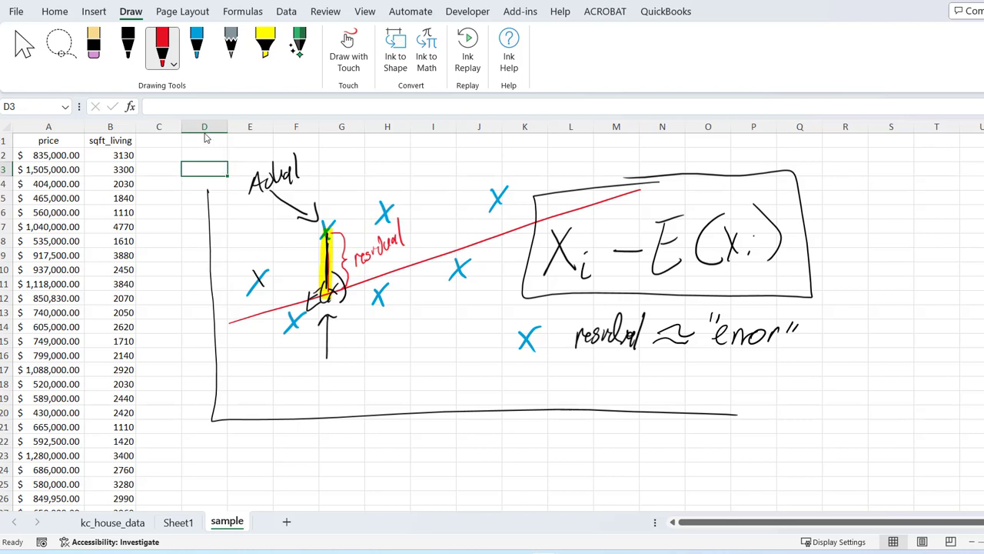
{"action": "left_click_drag", "start_coordinate": [204, 129], "coordinate": [164, 131]}
{"action": "right_click", "coordinate": [164, 131]}
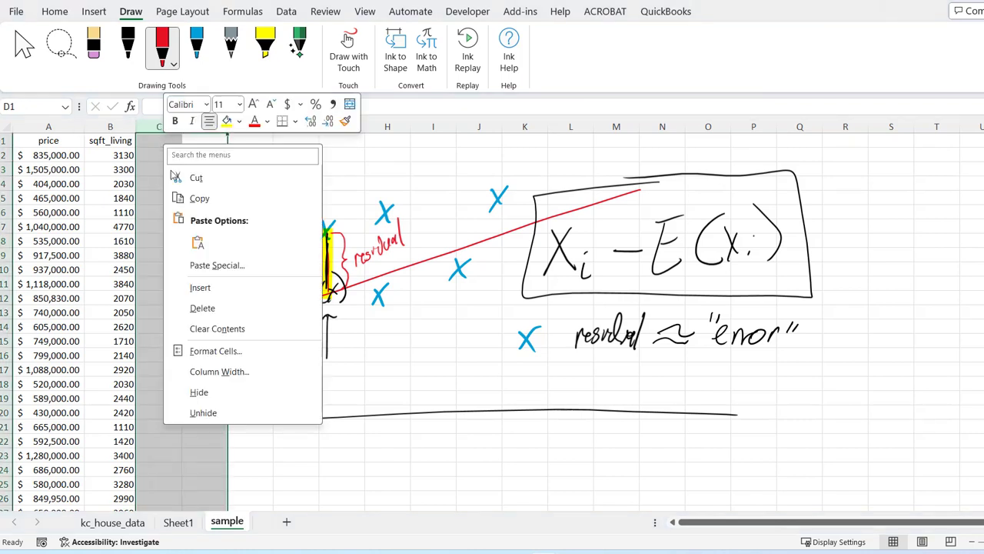
{"action": "left_click", "coordinate": [199, 287]}
{"action": "left_click", "coordinate": [208, 227]}
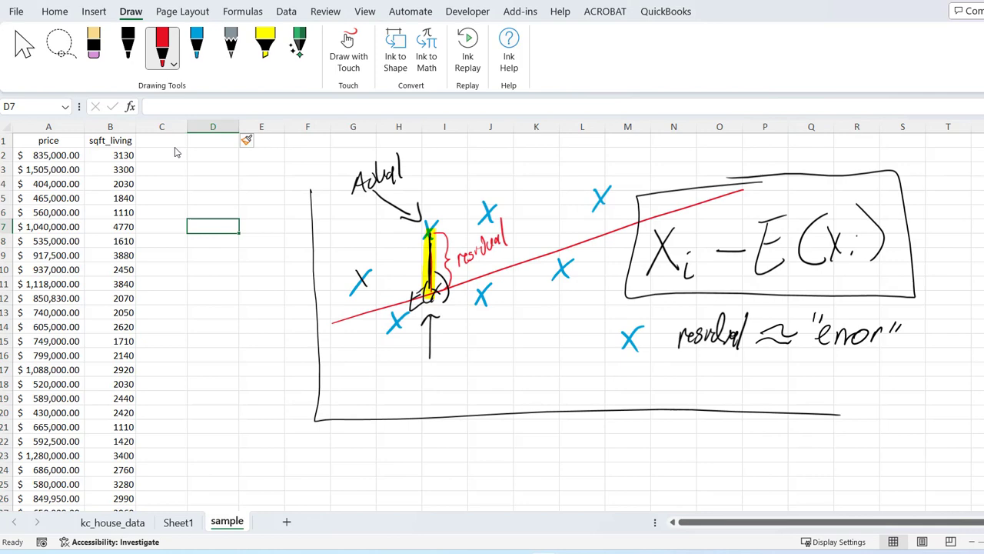
Enter the header 'Expected Value' in C1 and autofit column C to it.
{"action": "left_click", "coordinate": [176, 147]}
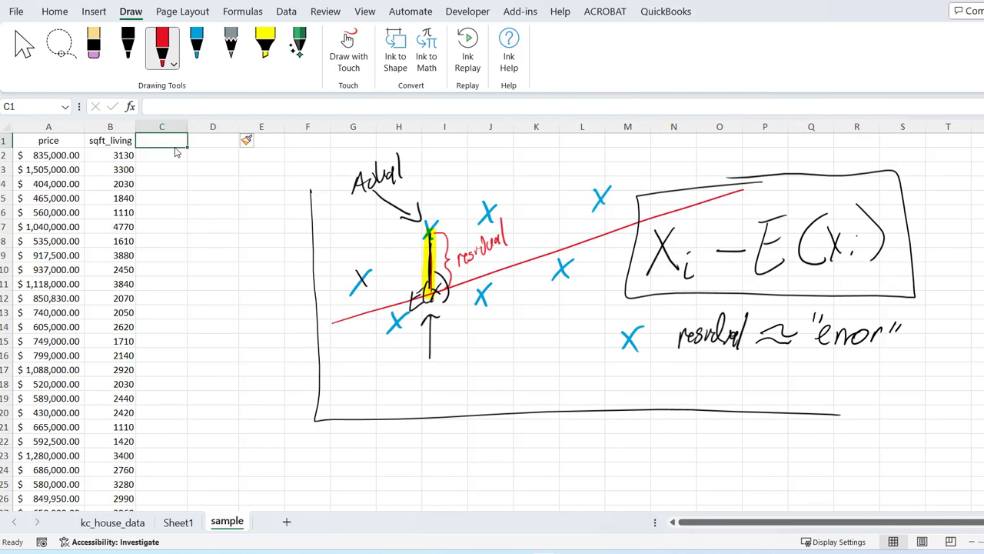
{"action": "scroll", "coordinate": [135, 259], "scroll_direction": "up", "scroll_amount": 3}
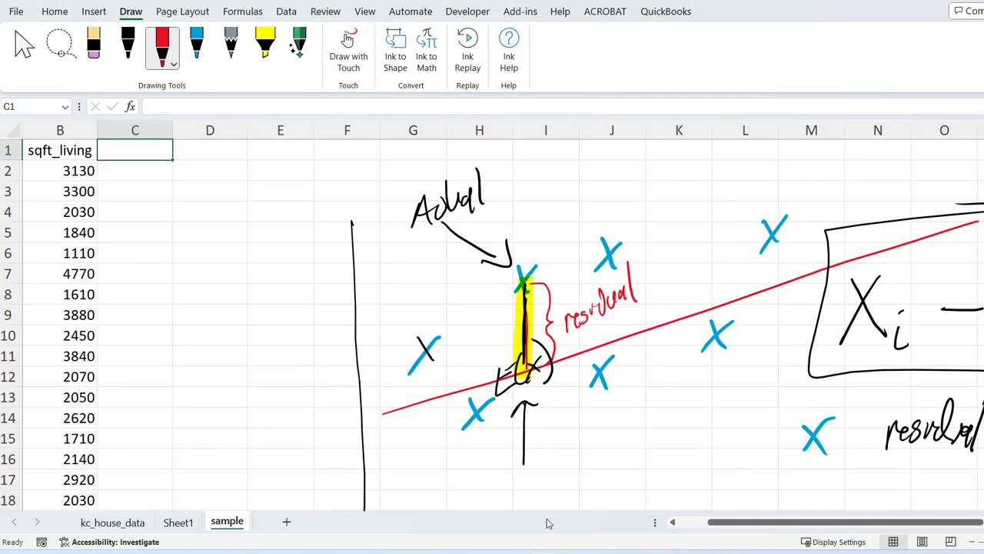
{"action": "left_click", "coordinate": [689, 523]}
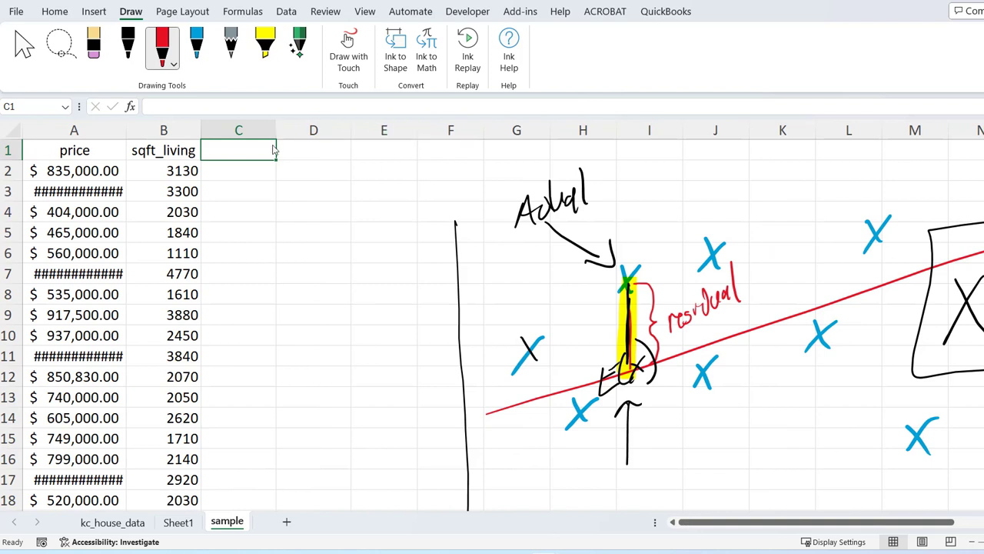
{"action": "type", "text": "Exp"}
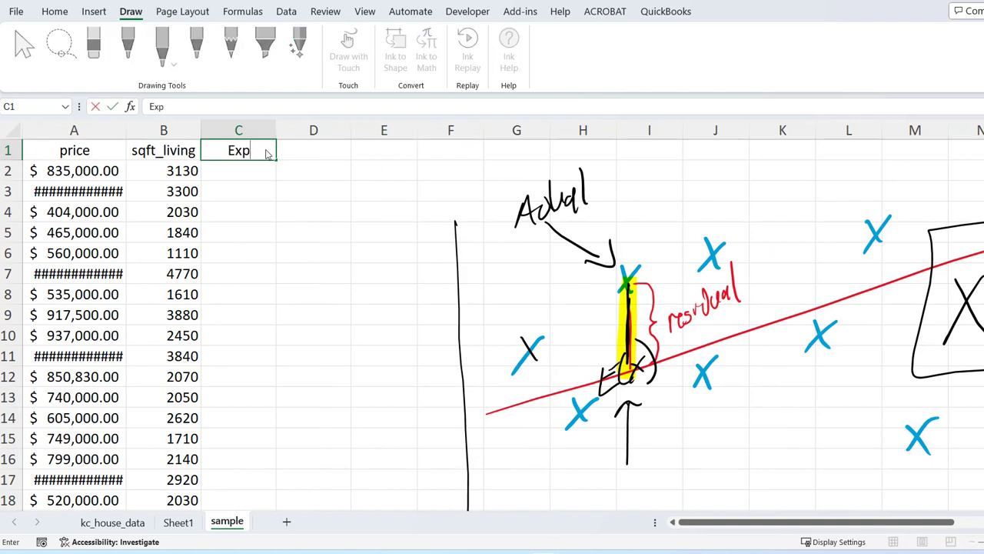
{"action": "type", "text": "ected Value"}
{"action": "key", "text": "Return"}
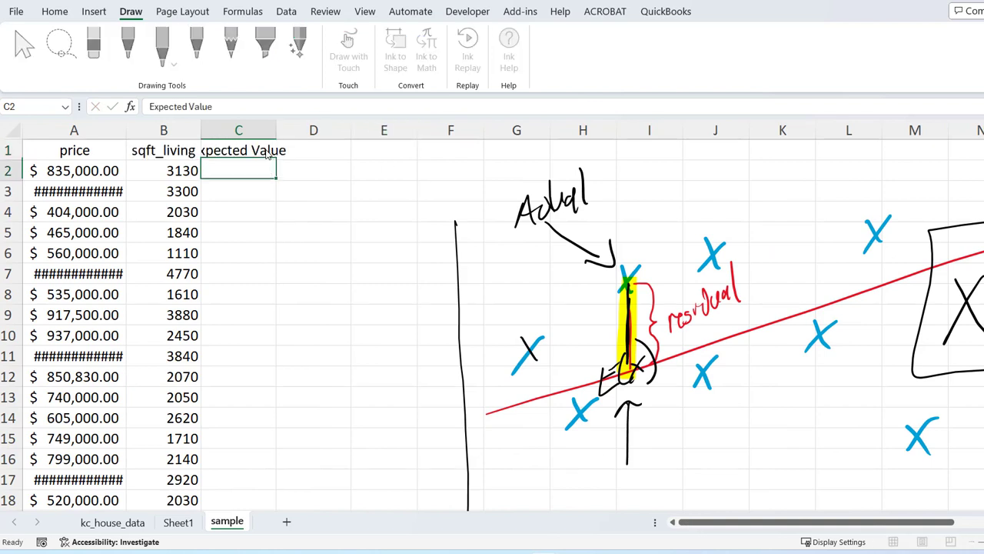
{"action": "left_click_drag", "start_coordinate": [127, 139], "coordinate": [162, 146]}
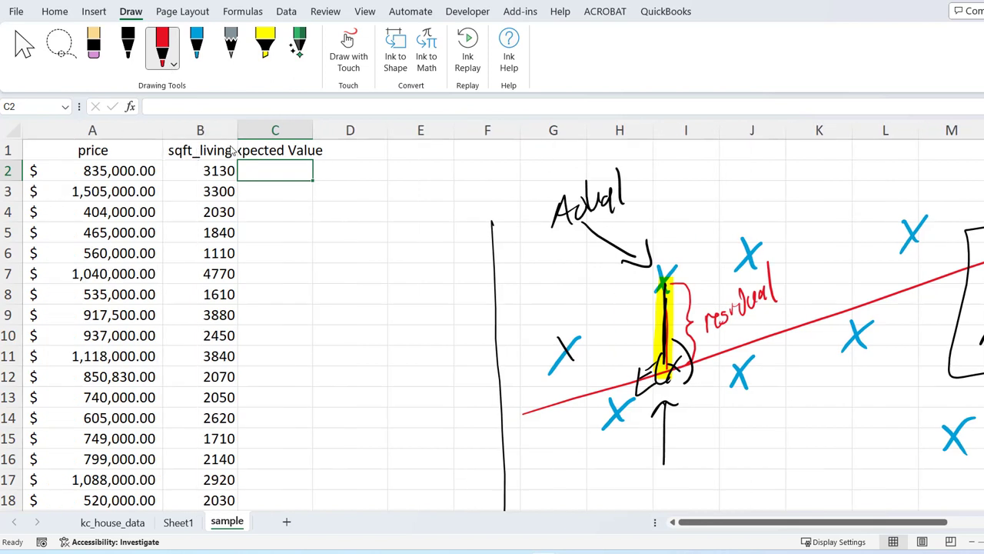
{"action": "double_click", "coordinate": [312, 136]}
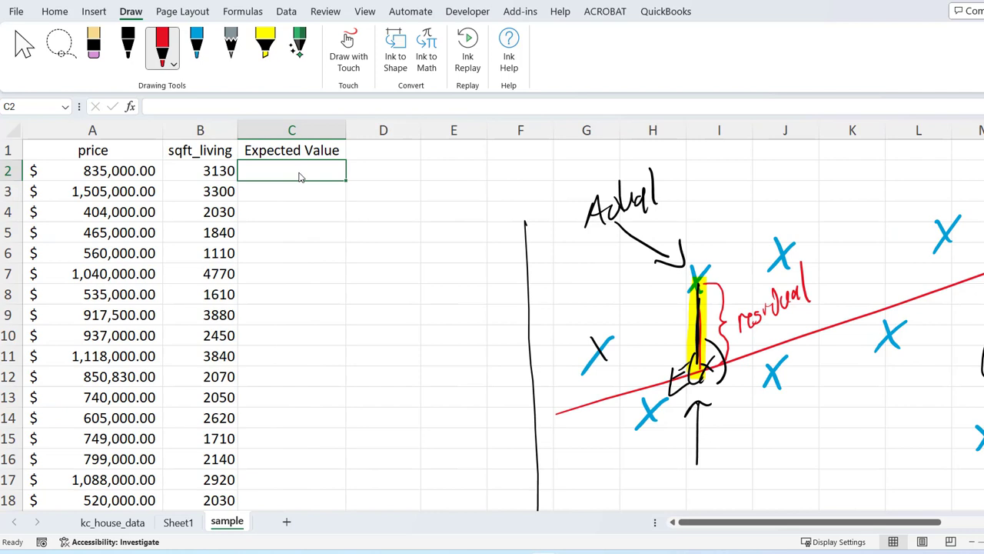
{"action": "left_click", "coordinate": [235, 176]}
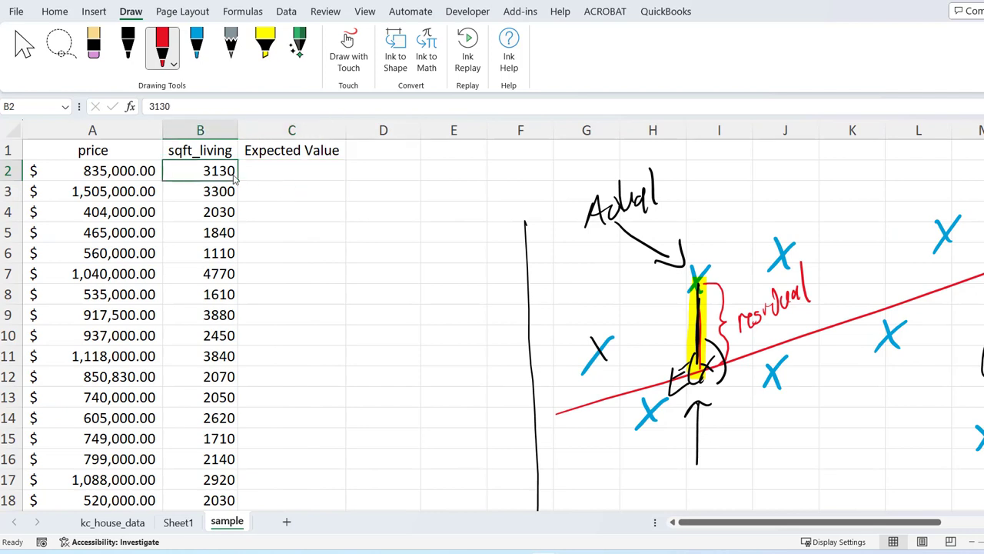
{"action": "left_click", "coordinate": [264, 180]}
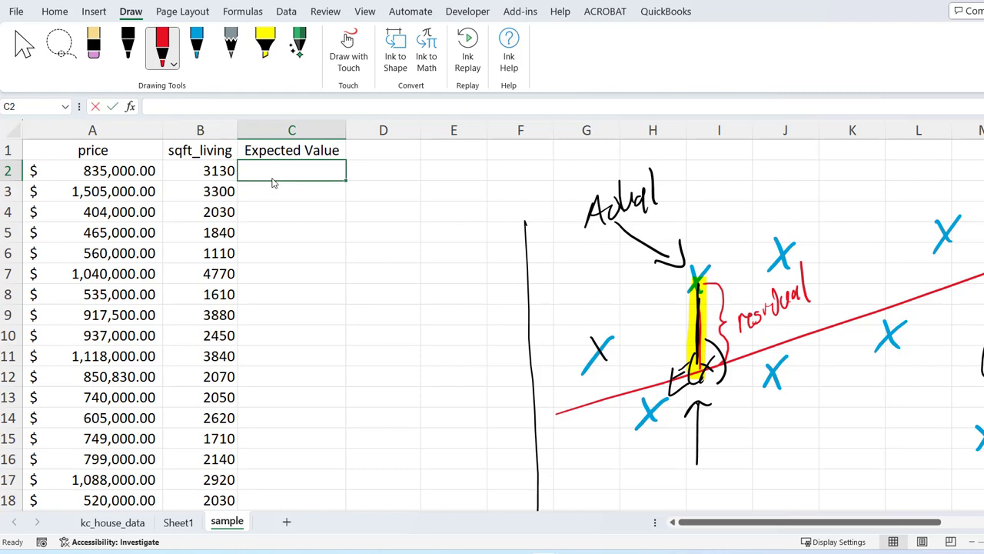
Start the C2 formula with the absolute slope Sheet1!$B$18 times sample!B2.
{"action": "type", "text": "="}
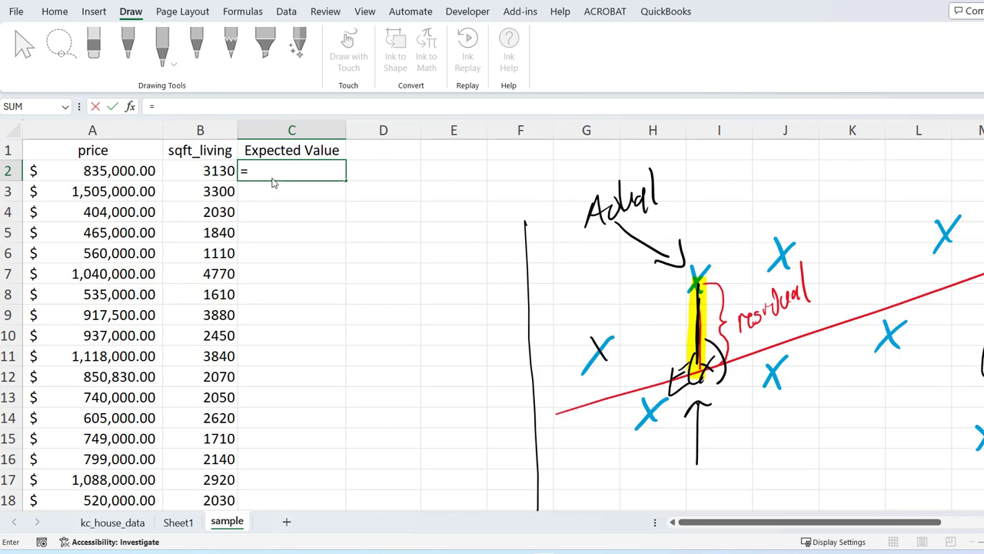
{"action": "type", "text": "mx+b"}
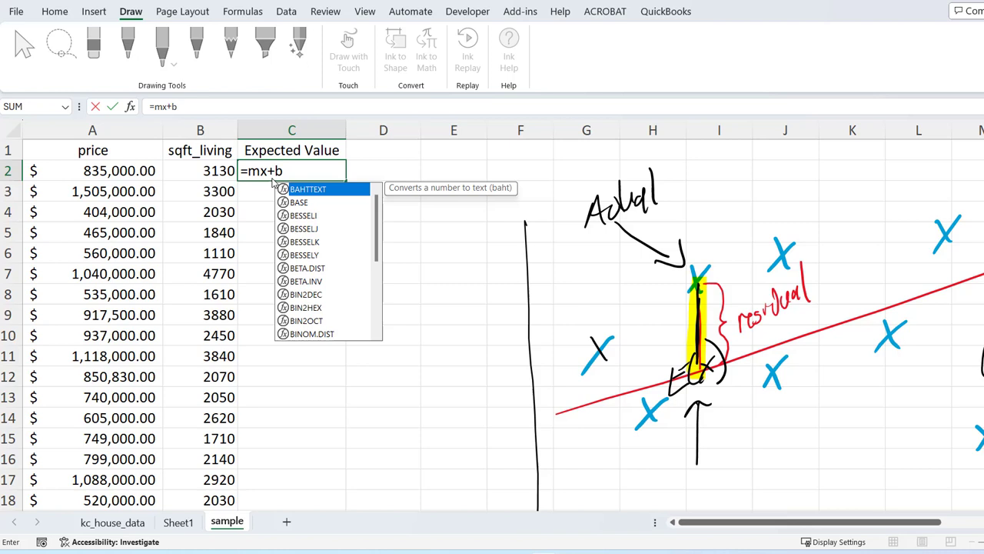
{"action": "key", "text": "BackSpace"}
{"action": "key", "text": "BackSpace"}
{"action": "key", "text": "BackSpace"}
{"action": "key", "text": "BackSpace"}
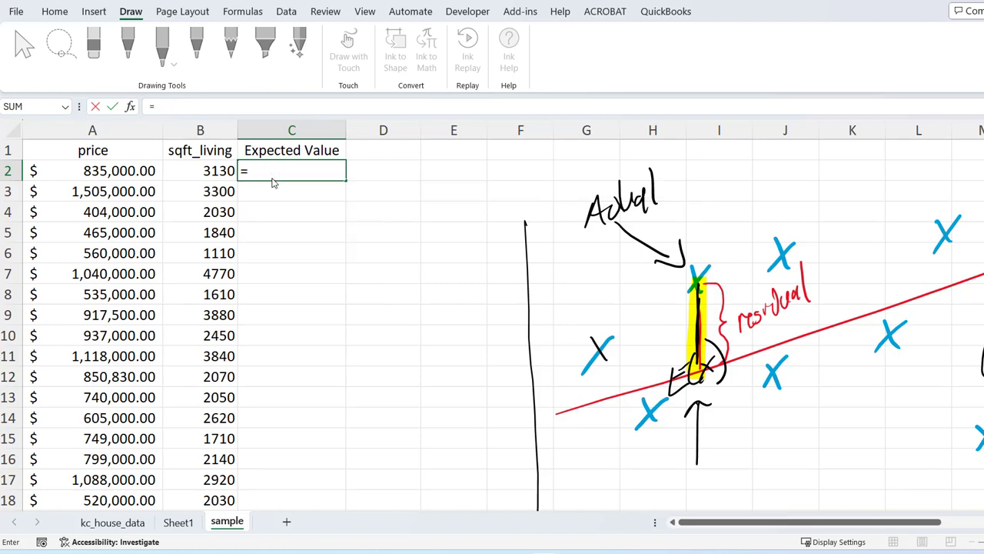
{"action": "left_click", "coordinate": [185, 522]}
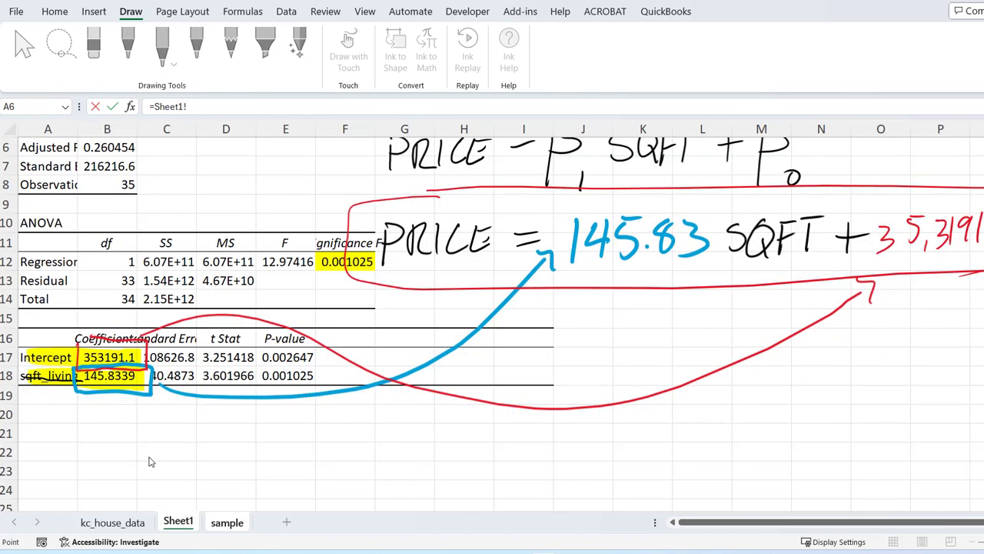
{"action": "left_click", "coordinate": [114, 384]}
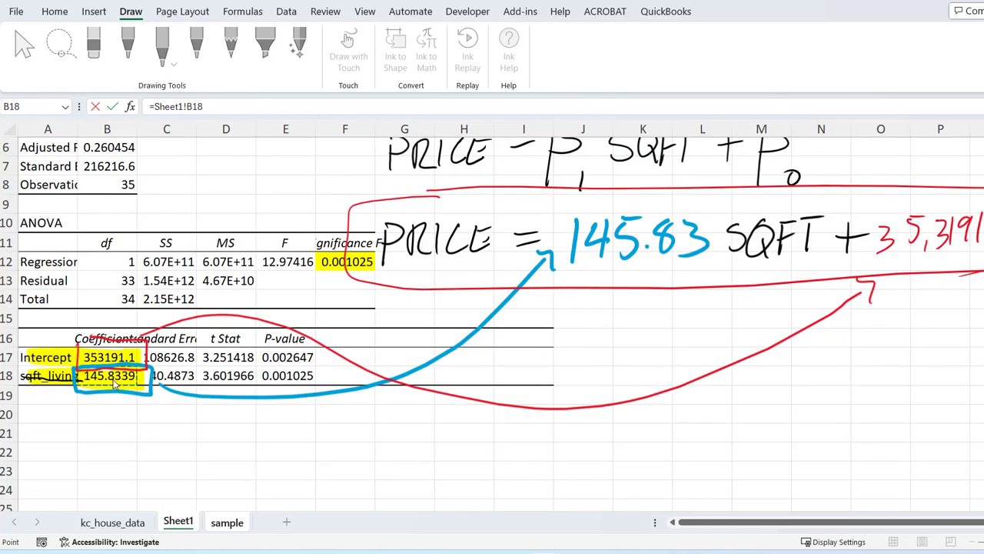
{"action": "key", "text": "F4"}
{"action": "type", "text": "*"}
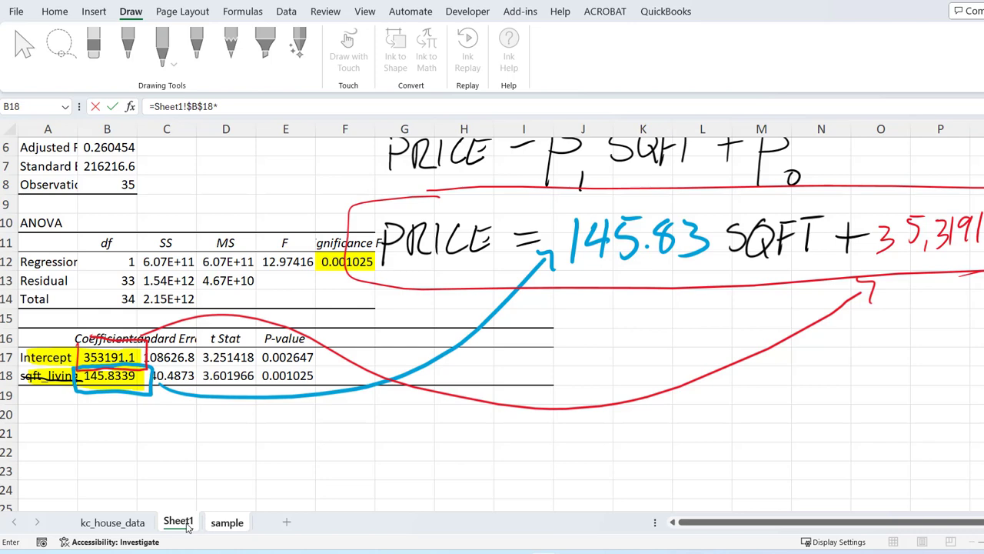
{"action": "left_click", "coordinate": [227, 522]}
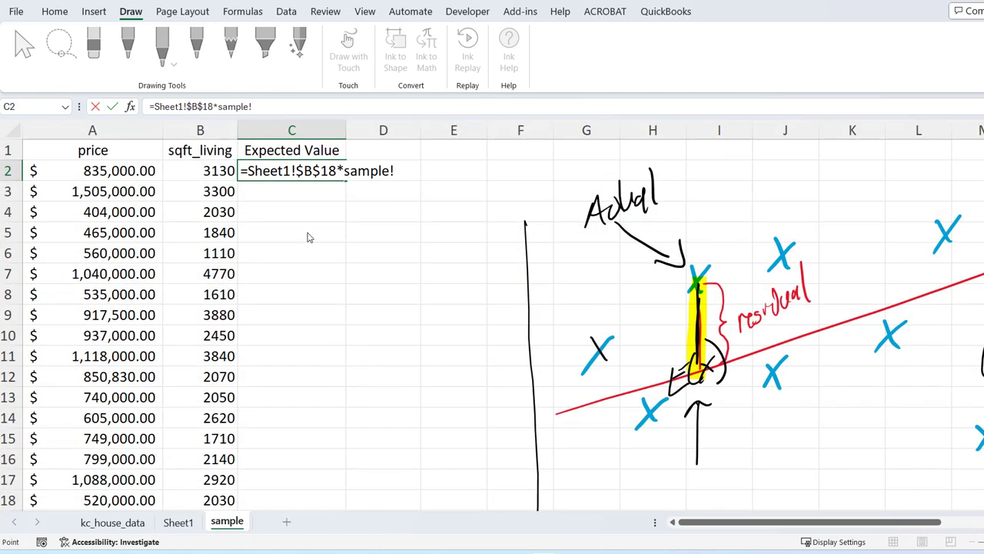
{"action": "left_click", "coordinate": [220, 172]}
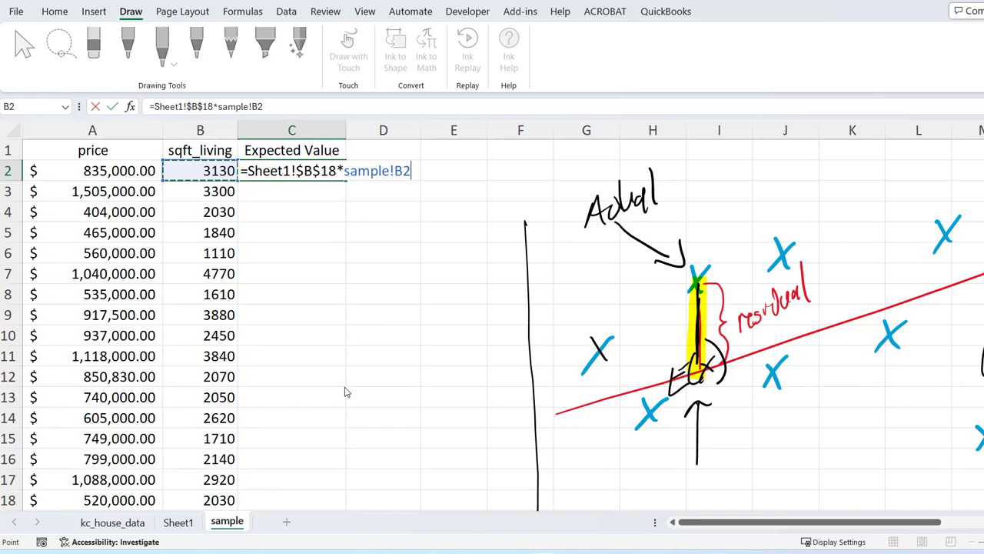
Add the absolute intercept Sheet1!$B$17 and commit the Expected Value formula.
{"action": "type", "text": "+"}
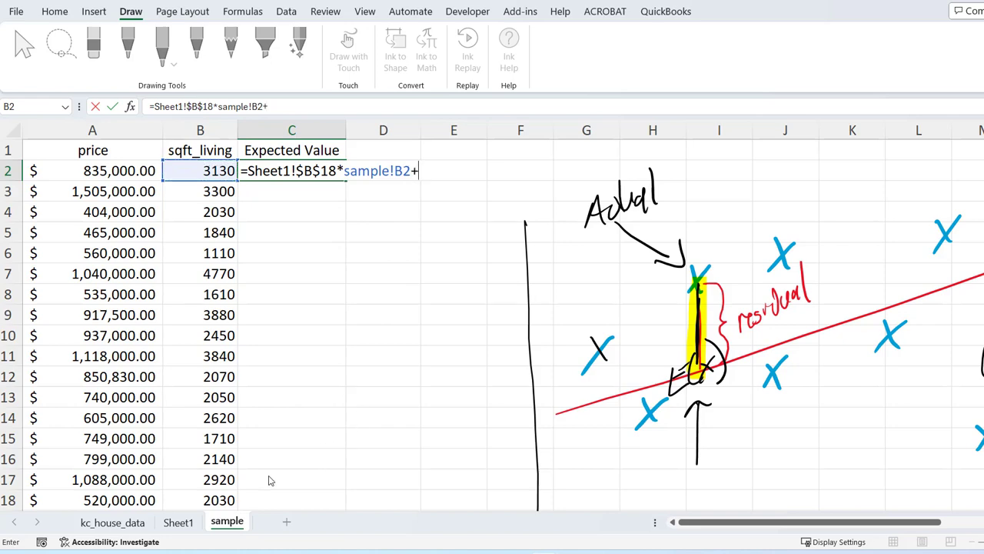
{"action": "left_click", "coordinate": [191, 523]}
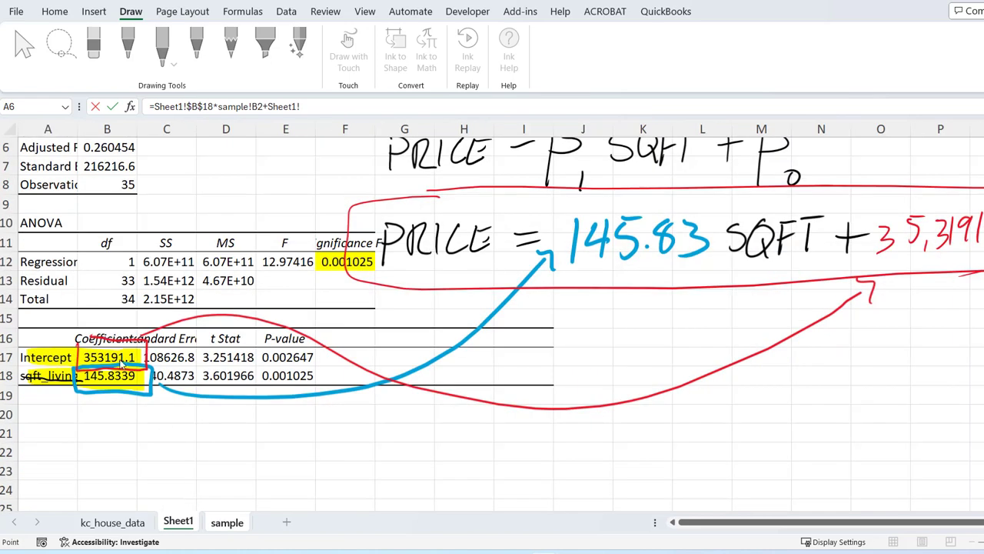
{"action": "left_click", "coordinate": [121, 360]}
{"action": "key", "text": "F4"}
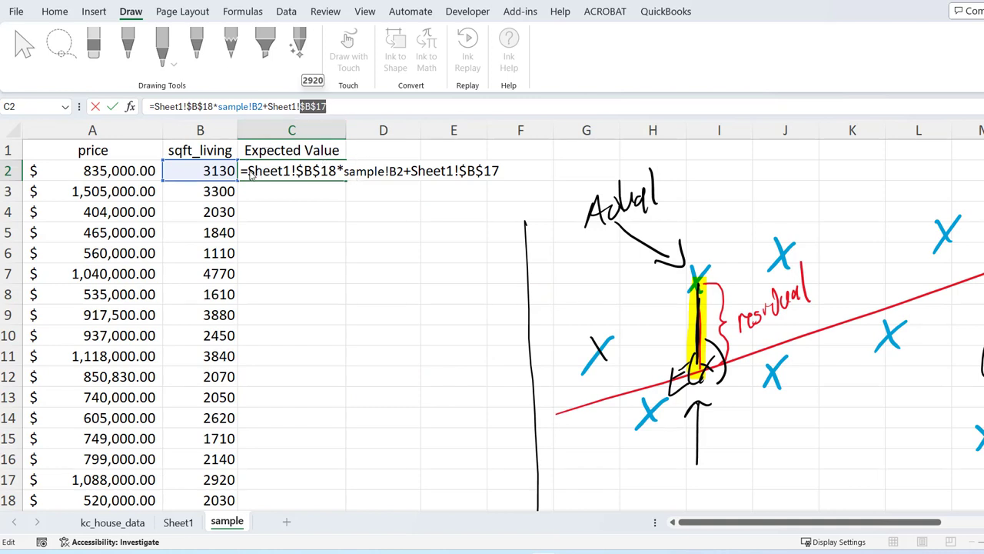
{"action": "left_click_drag", "start_coordinate": [250, 175], "coordinate": [336, 181]}
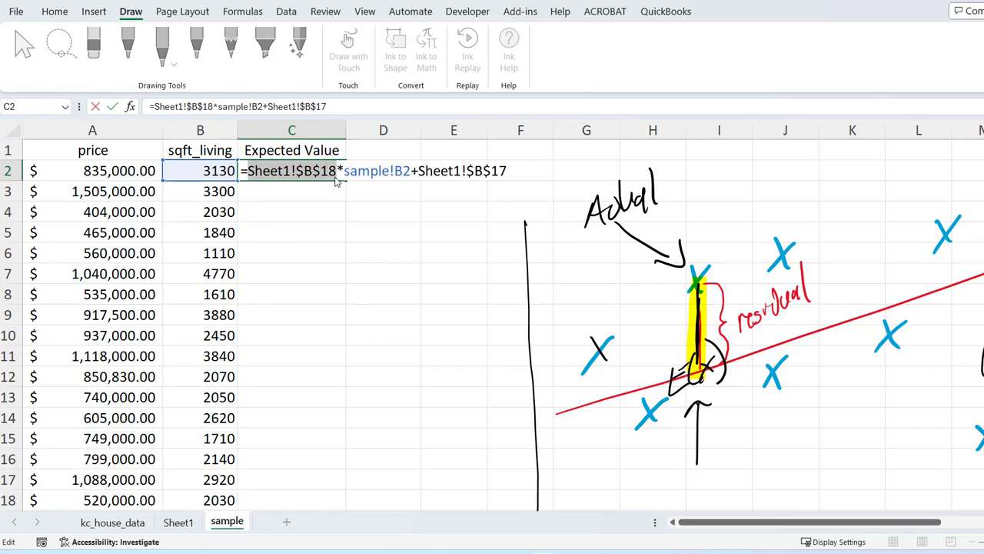
{"action": "left_click", "coordinate": [352, 173]}
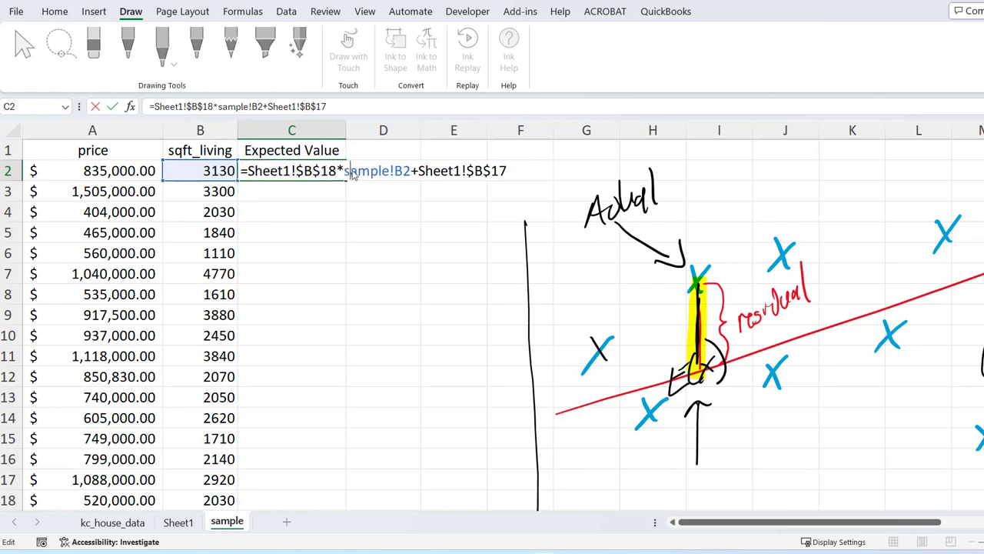
{"action": "left_click_drag", "start_coordinate": [352, 173], "coordinate": [506, 192]}
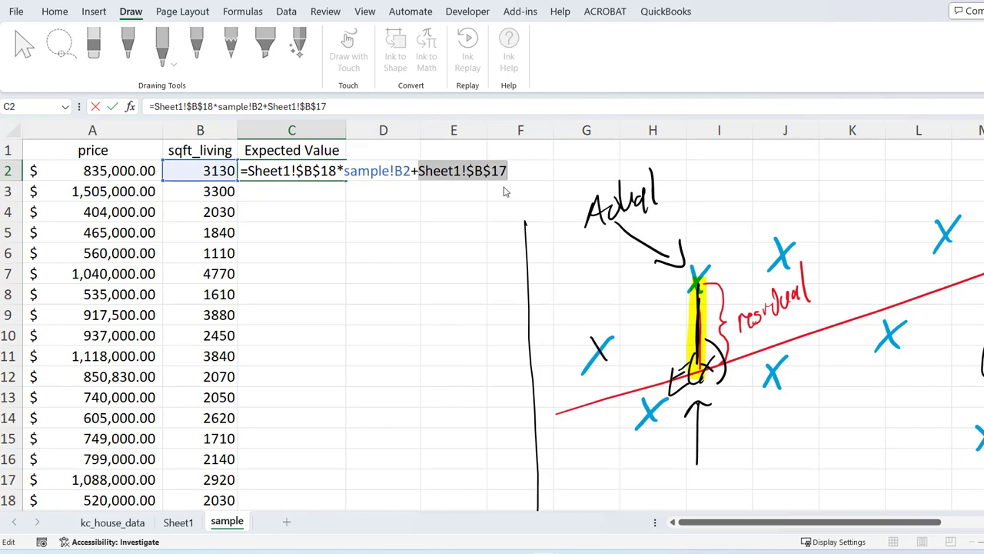
{"action": "key", "text": "Return"}
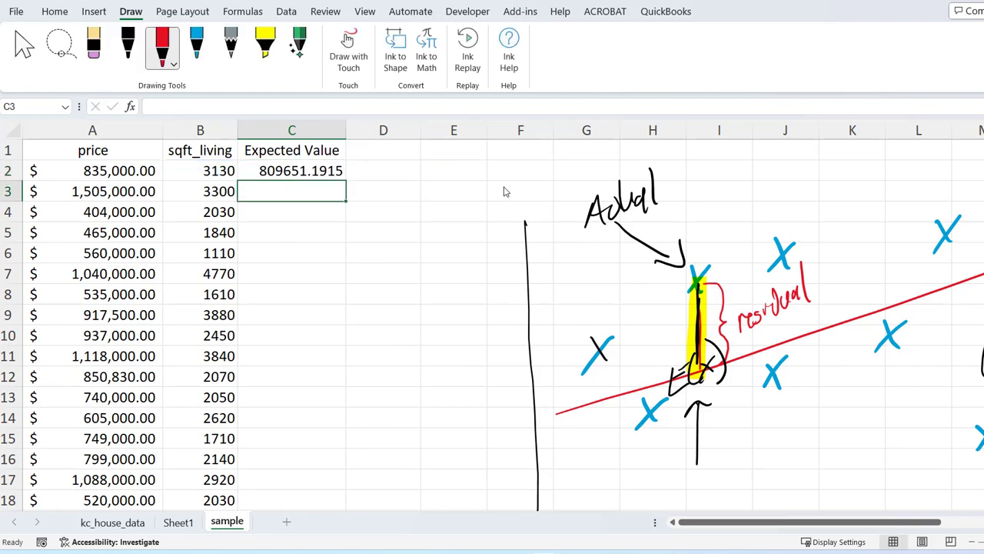
Format column C as Accounting, widen it, and compare $809,651.19 with the A2 price.
{"action": "left_click", "coordinate": [307, 132]}
{"action": "left_click", "coordinate": [54, 12]}
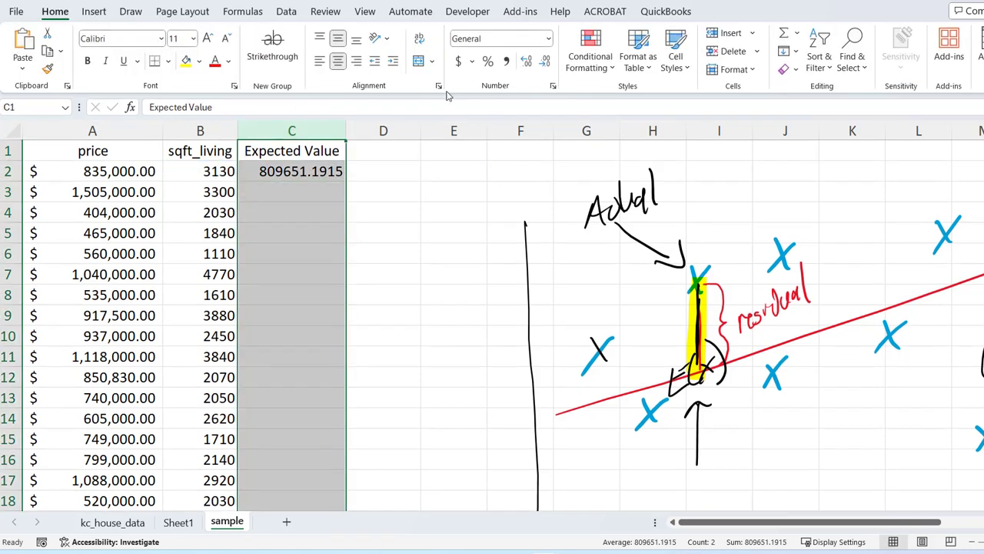
{"action": "left_click", "coordinate": [459, 62]}
{"action": "left_click_drag", "start_coordinate": [346, 133], "coordinate": [376, 138]}
{"action": "left_click", "coordinate": [331, 173]}
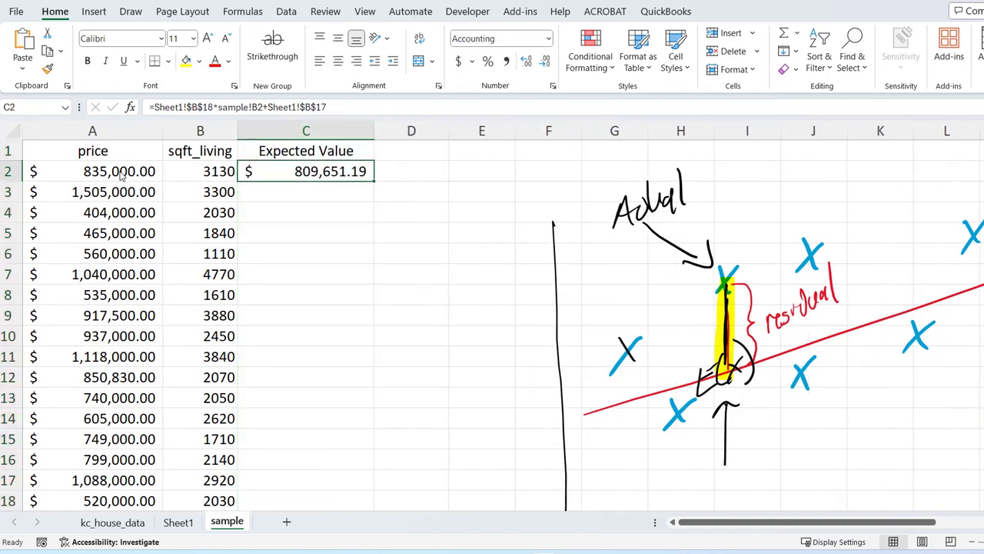
{"action": "key", "text": "Left"}
{"action": "key", "text": "Left"}
{"action": "left_click", "coordinate": [282, 172]}
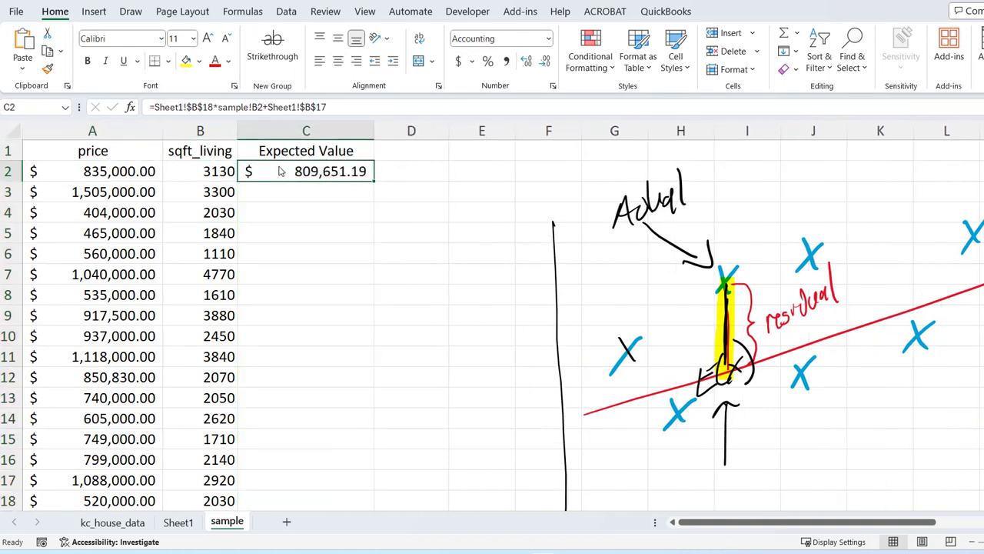
{"action": "left_click", "coordinate": [129, 179]}
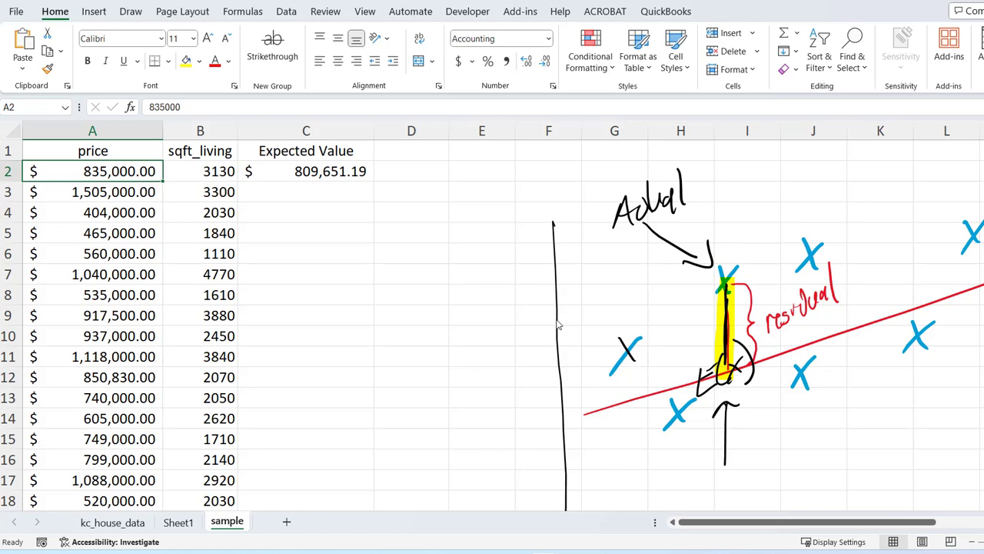
Erase the old formula box and two blue points, then mark 3130 SQF on the x-axis in red.
{"action": "scroll", "coordinate": [589, 396], "scroll_direction": "down", "scroll_amount": 4}
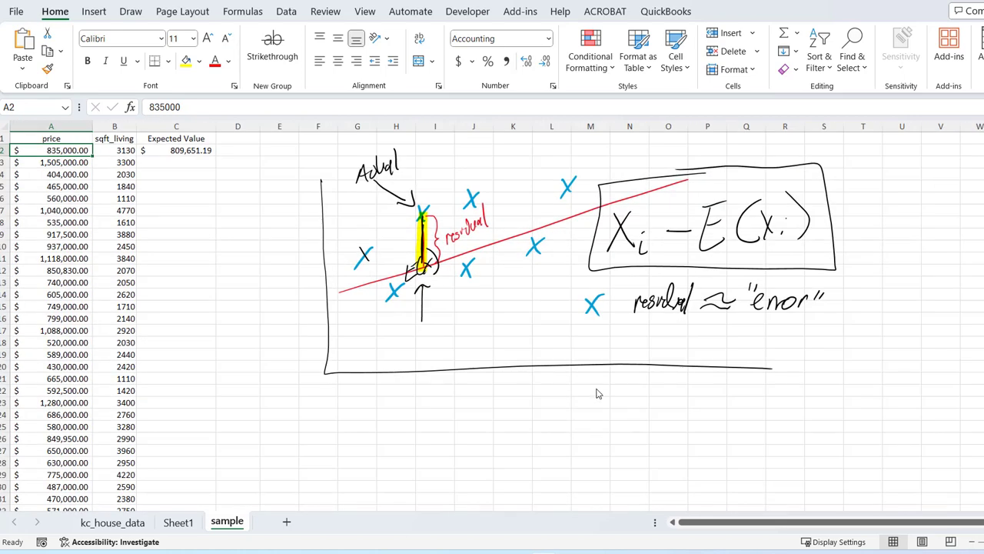
{"action": "mouse_move", "coordinate": [827, 165]}
{"action": "left_mouse_down"}
{"action": "mouse_move", "coordinate": [738, 231]}
{"action": "mouse_move", "coordinate": [615, 231]}
{"action": "mouse_move", "coordinate": [799, 304]}
{"action": "left_mouse_up"}
{"action": "mouse_move", "coordinate": [589, 183]}
{"action": "left_mouse_down"}
{"action": "mouse_move", "coordinate": [549, 193]}
{"action": "mouse_move", "coordinate": [545, 246]}
{"action": "left_mouse_up"}
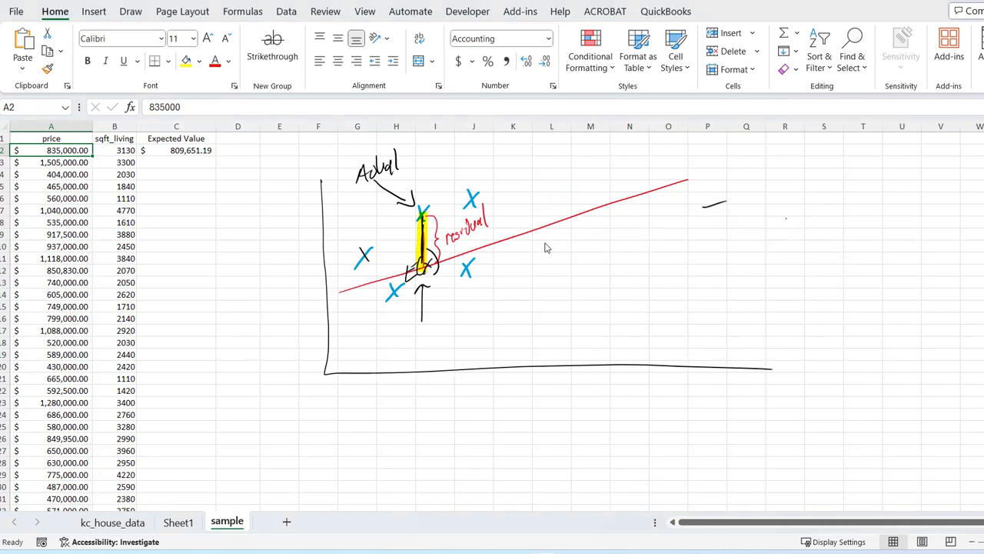
{"action": "left_click", "coordinate": [131, 11]}
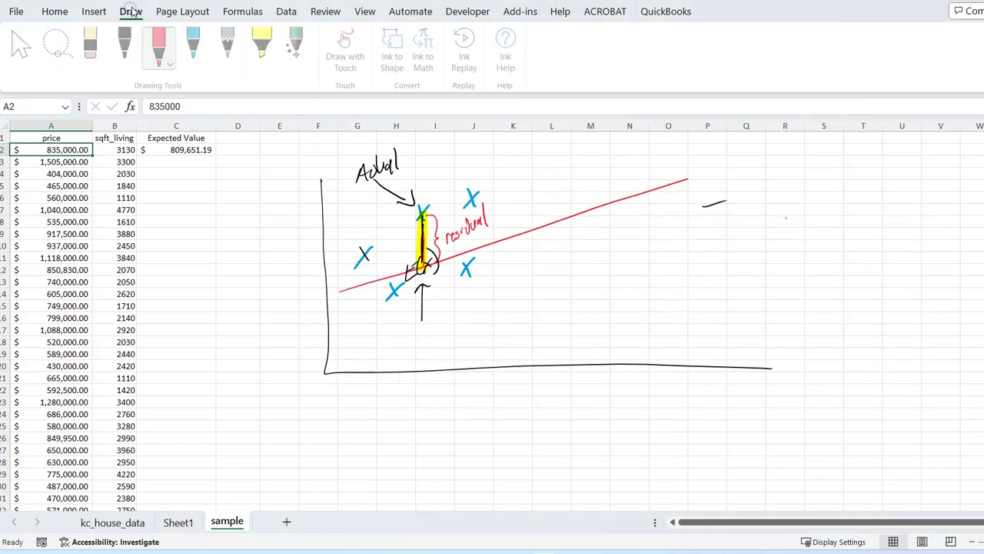
{"action": "left_click", "coordinate": [163, 46]}
{"action": "left_click", "coordinate": [163, 48]}
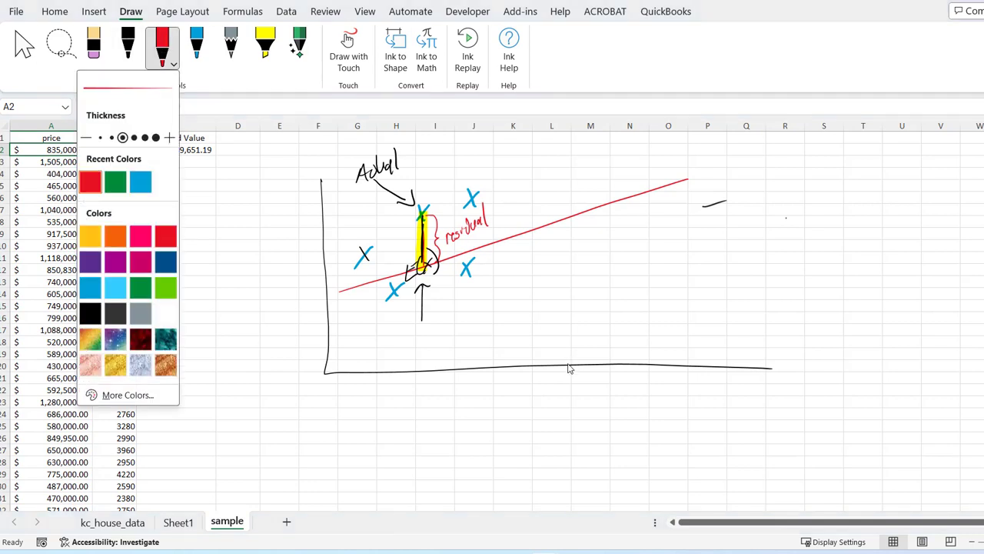
{"action": "left_click_drag", "start_coordinate": [568, 357], "coordinate": [544, 401]}
{"action": "mouse_move", "coordinate": [560, 385]}
{"action": "left_mouse_down"}
{"action": "mouse_move", "coordinate": [571, 400]}
{"action": "mouse_move", "coordinate": [580, 382]}
{"action": "left_mouse_up"}
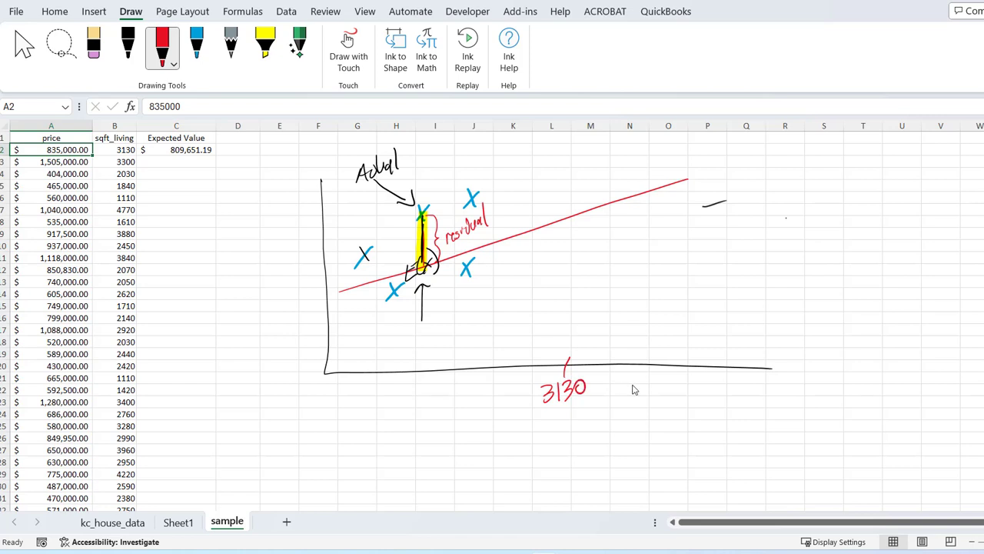
{"action": "mouse_move", "coordinate": [663, 373]}
{"action": "left_mouse_down"}
{"action": "mouse_move", "coordinate": [651, 391]}
{"action": "mouse_move", "coordinate": [689, 396]}
{"action": "left_mouse_up"}
{"action": "left_click_drag", "start_coordinate": [689, 376], "coordinate": [698, 374]}
{"action": "left_click_drag", "start_coordinate": [688, 386], "coordinate": [697, 384]}
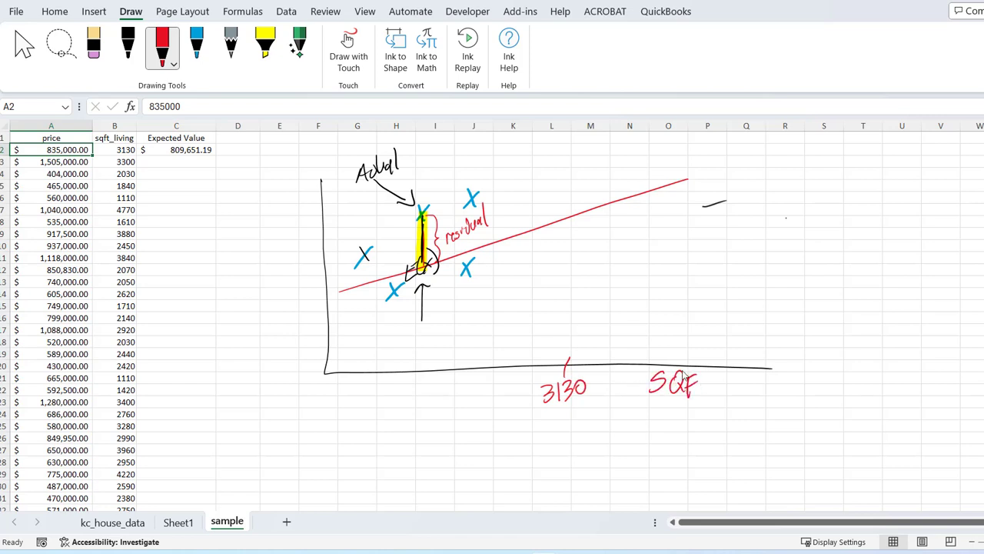
Plot the actual price as a red X, dashed across to a $835000 label on the y-axis.
{"action": "mouse_move", "coordinate": [573, 169]}
{"action": "left_mouse_down"}
{"action": "mouse_move", "coordinate": [563, 186]}
{"action": "mouse_move", "coordinate": [574, 185]}
{"action": "mouse_move", "coordinate": [549, 177]}
{"action": "left_mouse_up"}
{"action": "left_click_drag", "start_coordinate": [520, 181], "coordinate": [513, 181]}
{"action": "left_click_drag", "start_coordinate": [493, 177], "coordinate": [460, 173]}
{"action": "left_click_drag", "start_coordinate": [431, 176], "coordinate": [423, 176]}
{"action": "mouse_move", "coordinate": [393, 178]}
{"action": "left_mouse_down"}
{"action": "mouse_move", "coordinate": [274, 188]}
{"action": "mouse_move", "coordinate": [317, 169]}
{"action": "left_mouse_up"}
{"action": "left_click_drag", "start_coordinate": [326, 150], "coordinate": [329, 162]}
{"action": "left_click_drag", "start_coordinate": [252, 167], "coordinate": [238, 204]}
{"action": "left_click_drag", "start_coordinate": [246, 157], "coordinate": [244, 211]}
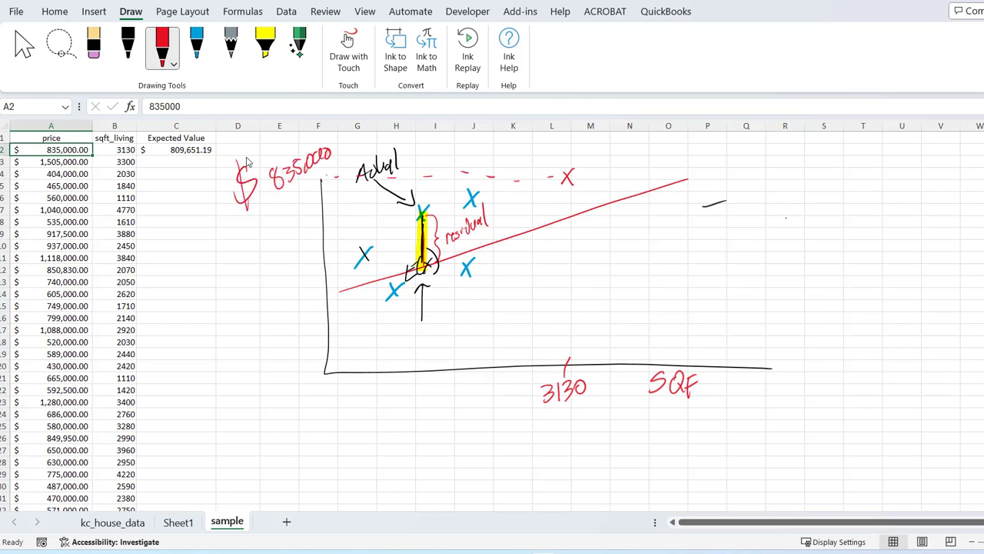
{"action": "left_click_drag", "start_coordinate": [242, 174], "coordinate": [243, 212]}
{"action": "left_click_drag", "start_coordinate": [249, 156], "coordinate": [260, 208]}
In blue, mark the predicted 809,651 on the regression line and bracket the residual gap.
{"action": "left_click", "coordinate": [197, 47]}
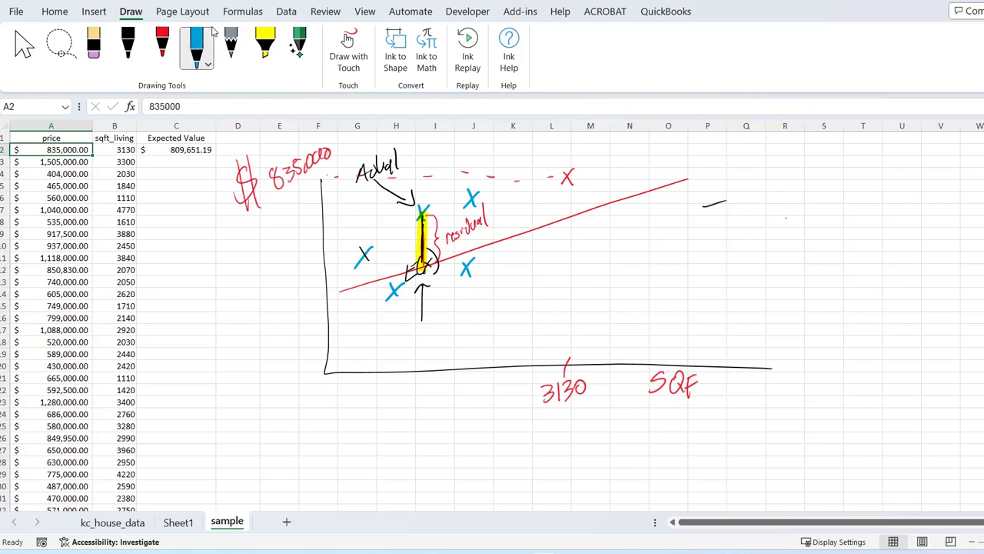
{"action": "mouse_move", "coordinate": [574, 357]}
{"action": "left_mouse_down"}
{"action": "mouse_move", "coordinate": [572, 221]}
{"action": "mouse_move", "coordinate": [619, 223]}
{"action": "left_mouse_up"}
{"action": "left_click_drag", "start_coordinate": [558, 219], "coordinate": [514, 221]}
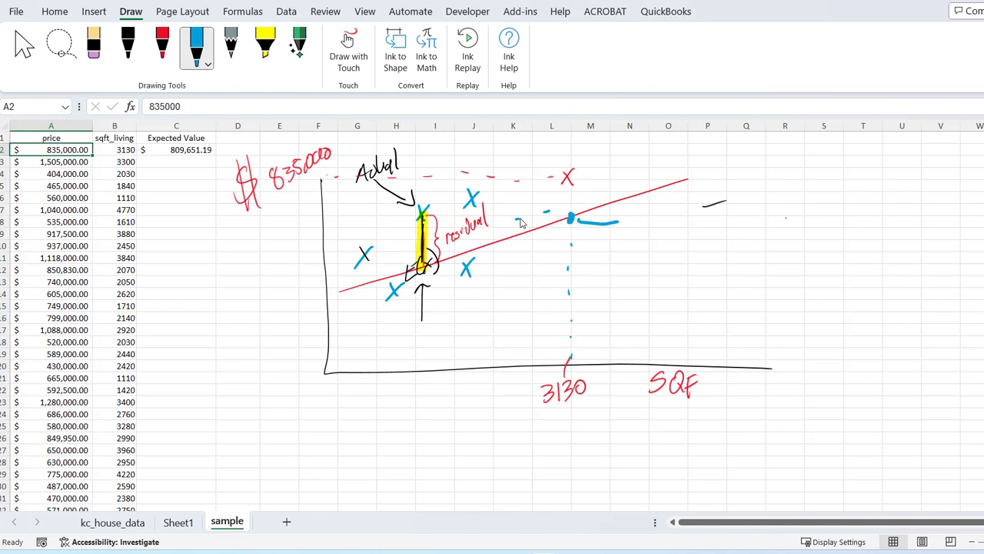
{"action": "mouse_move", "coordinate": [448, 219]}
{"action": "left_mouse_down"}
{"action": "mouse_move", "coordinate": [267, 226]}
{"action": "mouse_move", "coordinate": [295, 234]}
{"action": "left_mouse_up"}
{"action": "mouse_move", "coordinate": [303, 204]}
{"action": "left_mouse_down"}
{"action": "mouse_move", "coordinate": [300, 223]}
{"action": "mouse_move", "coordinate": [315, 217]}
{"action": "left_mouse_up"}
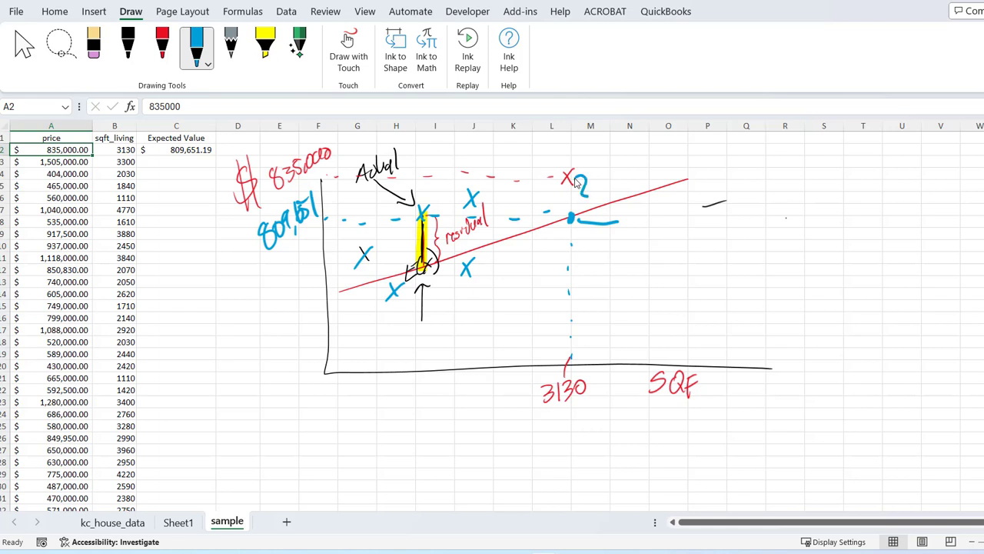
{"action": "mouse_move", "coordinate": [575, 182]}
{"action": "left_mouse_down"}
{"action": "mouse_move", "coordinate": [587, 217]}
{"action": "mouse_move", "coordinate": [631, 172]}
{"action": "mouse_move", "coordinate": [623, 195]}
{"action": "mouse_move", "coordinate": [663, 169]}
{"action": "mouse_move", "coordinate": [687, 174]}
{"action": "left_mouse_up"}
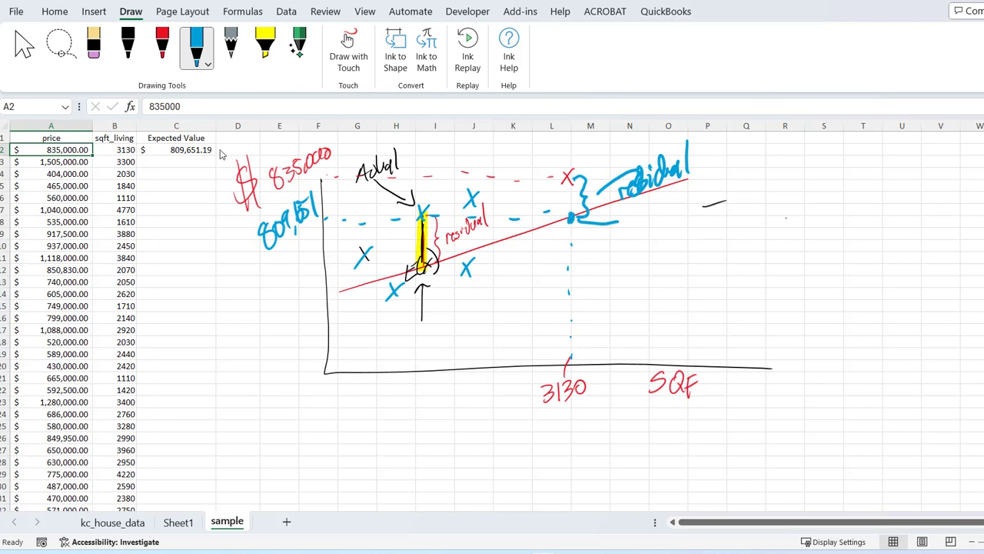
Insert a new column D and give it the header 'residual'.
{"action": "left_click", "coordinate": [238, 127]}
{"action": "right_click", "coordinate": [239, 129]}
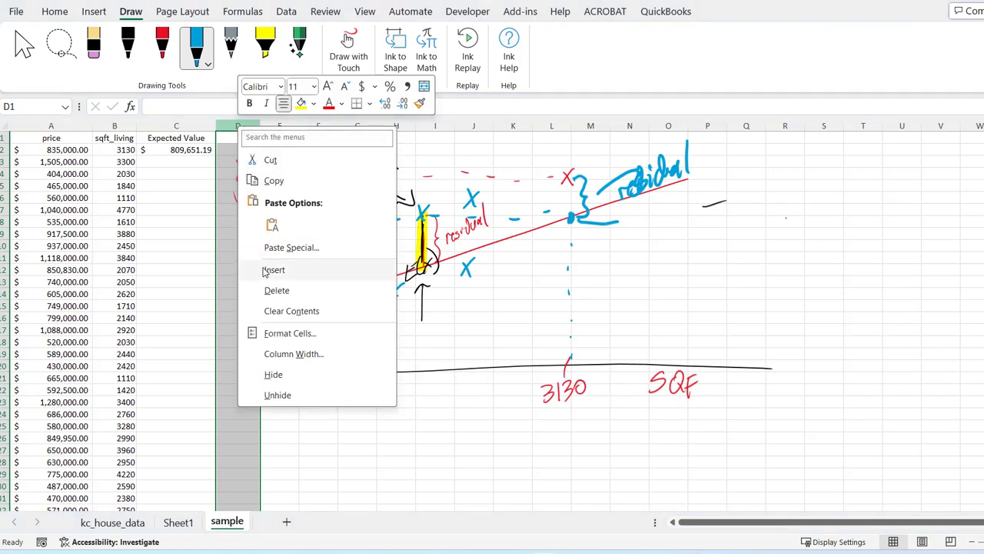
{"action": "left_click", "coordinate": [290, 207]}
{"action": "left_click", "coordinate": [262, 139]}
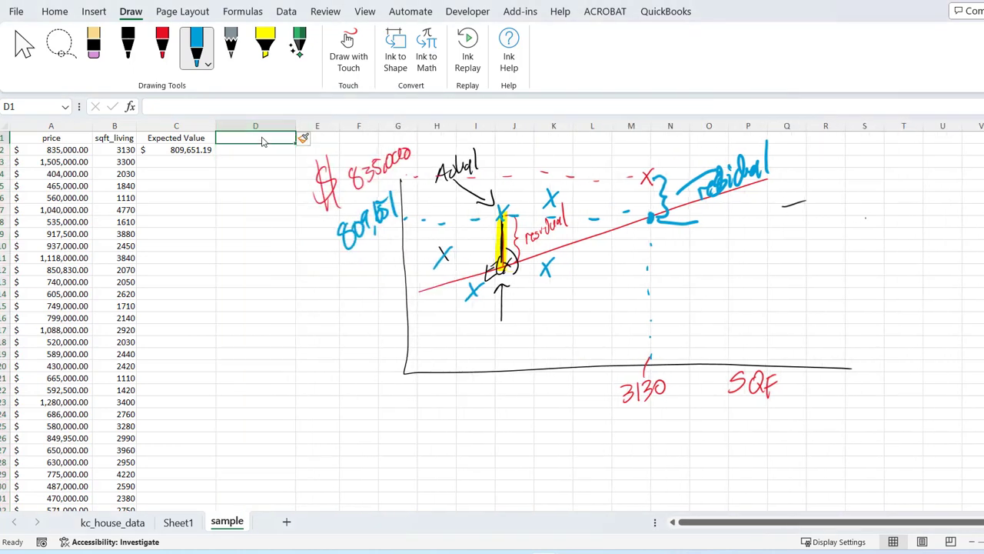
{"action": "scroll", "coordinate": [675, 512], "scroll_direction": "up", "scroll_amount": 4}
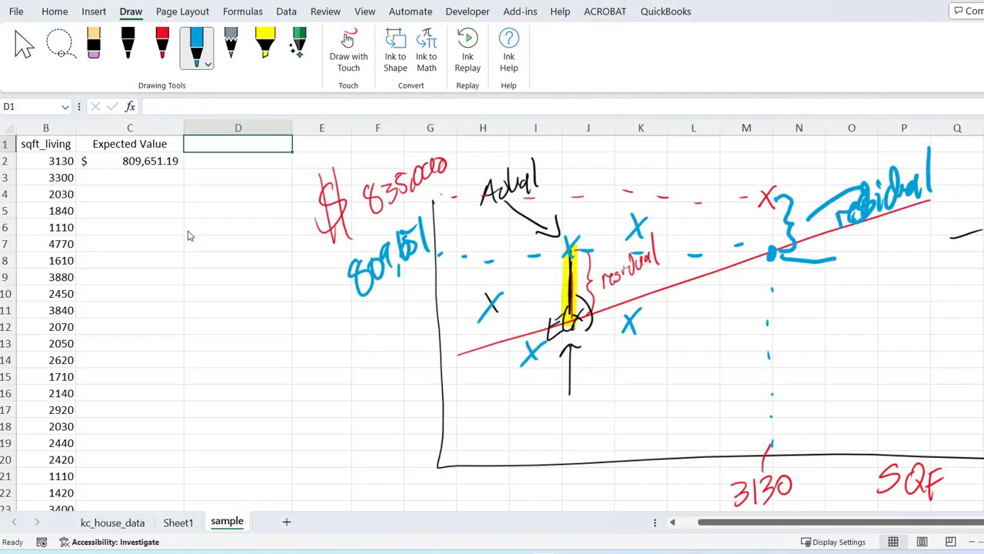
{"action": "left_click", "coordinate": [696, 522]}
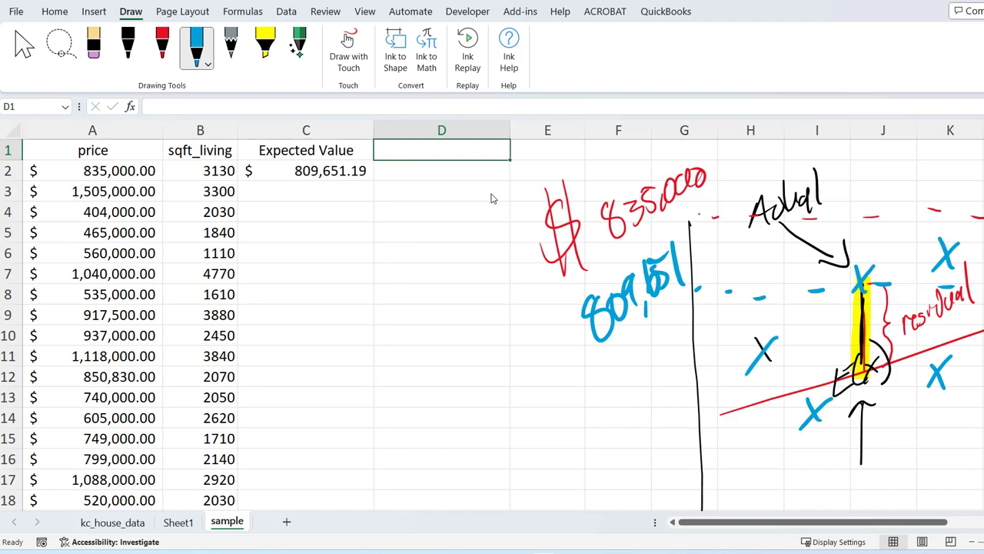
{"action": "type", "text": "differe"}
{"action": "key", "text": "BackSpace"}
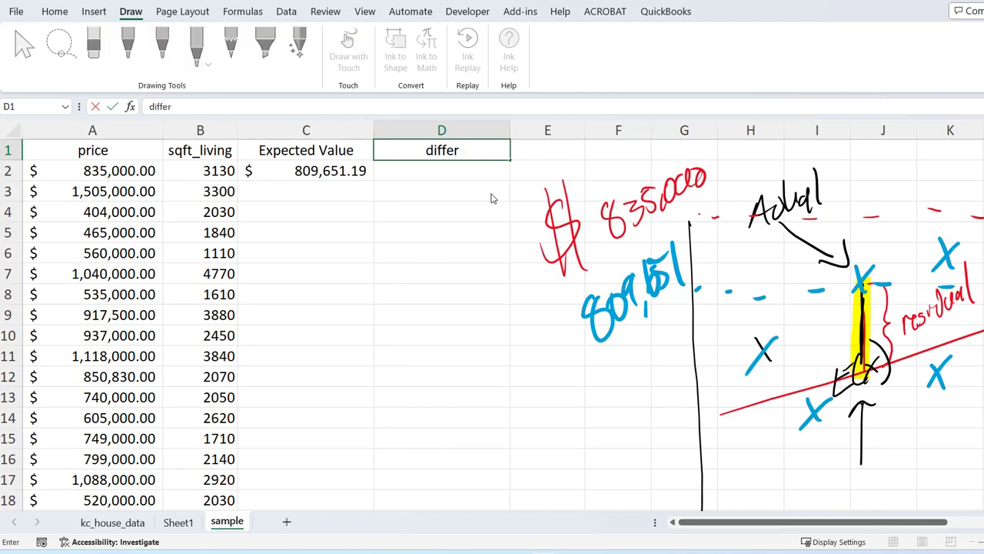
{"action": "type", "text": "nce"}
{"action": "key", "text": "BackSpace"}
{"action": "key", "text": "BackSpace"}
{"action": "key", "text": "BackSpace"}
{"action": "key", "text": "BackSpace"}
{"action": "key", "text": "BackSpace"}
{"action": "key", "text": "BackSpace"}
{"action": "key", "text": "BackSpace"}
{"action": "key", "text": "BackSpace"}
{"action": "key", "text": "BackSpace"}
{"action": "type", "text": "residual"}
{"action": "key", "text": "Return"}
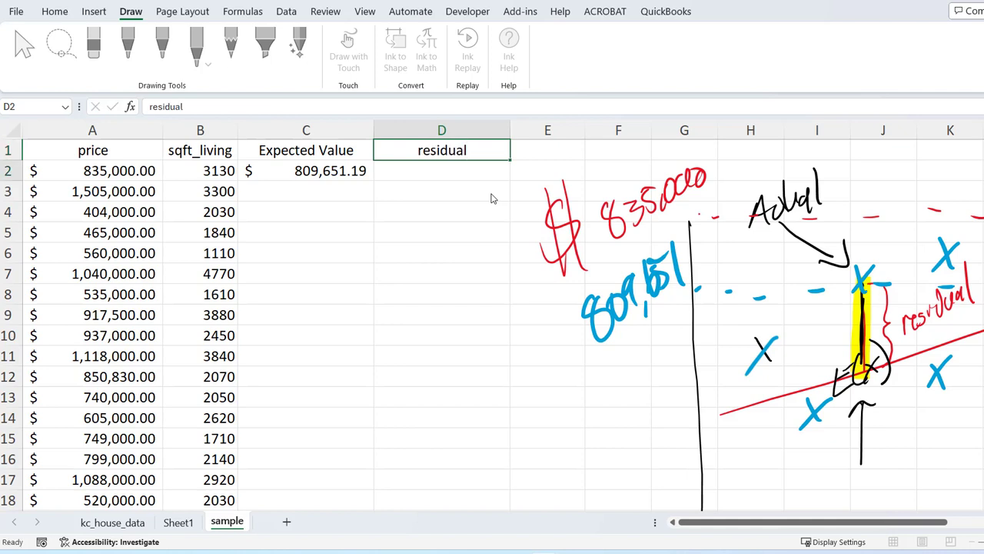
Enter =C2-A2 in D2, giving $(25,348.81).
{"action": "type", "text": "="}
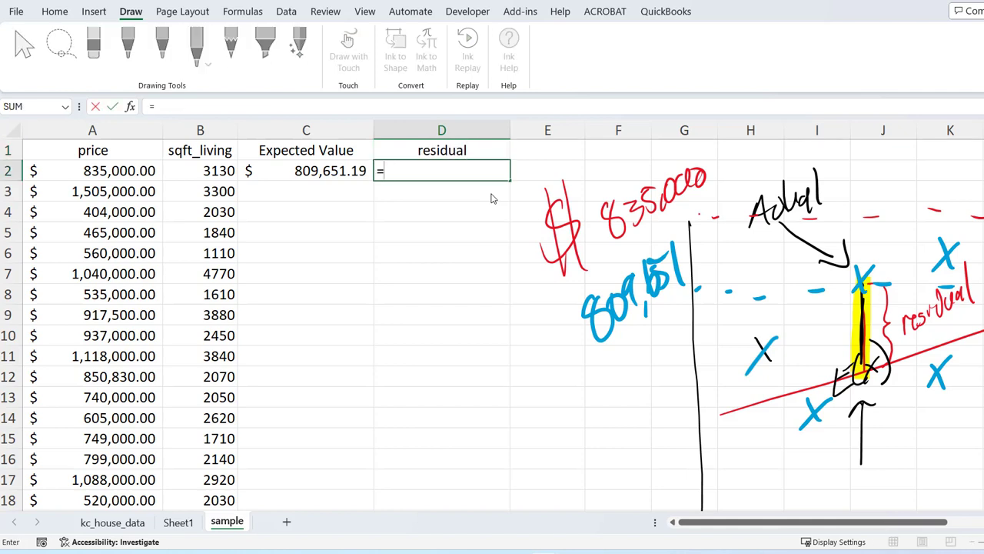
{"action": "key", "text": "Left"}
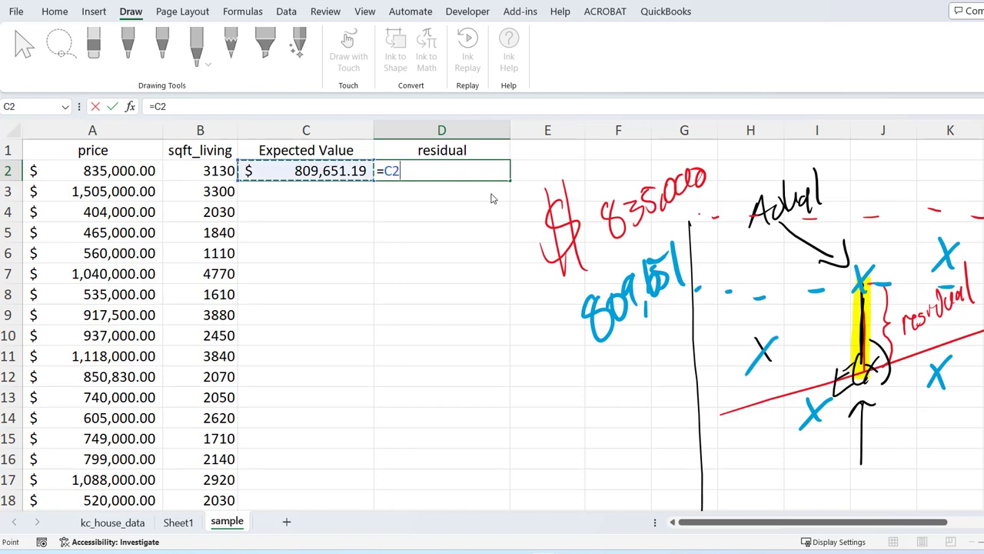
{"action": "type", "text": "-"}
{"action": "key", "text": "Left"}
{"action": "key", "text": "Left"}
{"action": "key", "text": "Left"}
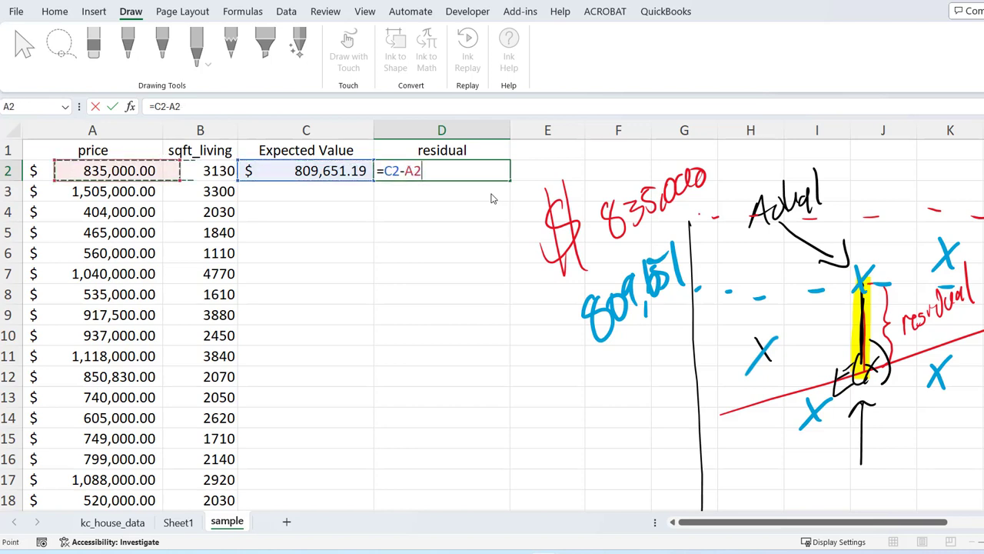
{"action": "key", "text": "Return"}
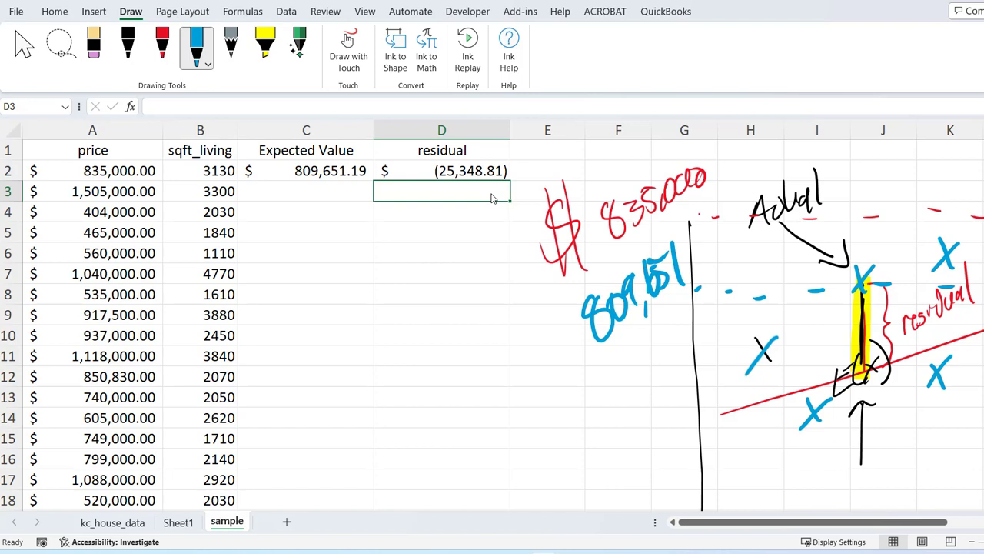
Fill the C2:D2 formulas down through the last data row, row 36.
{"action": "left_click_drag", "start_coordinate": [354, 175], "coordinate": [398, 177]}
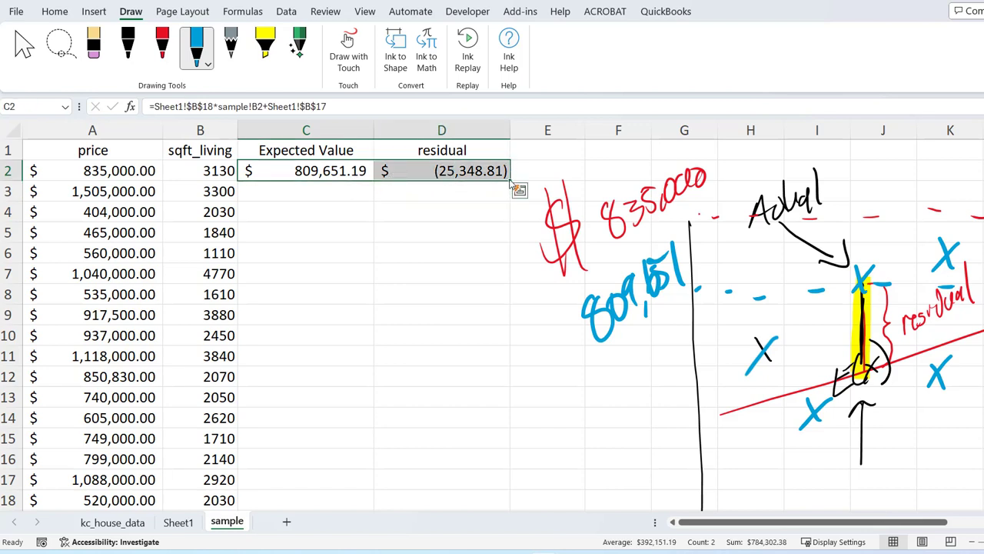
{"action": "left_click_drag", "start_coordinate": [511, 180], "coordinate": [512, 303]}
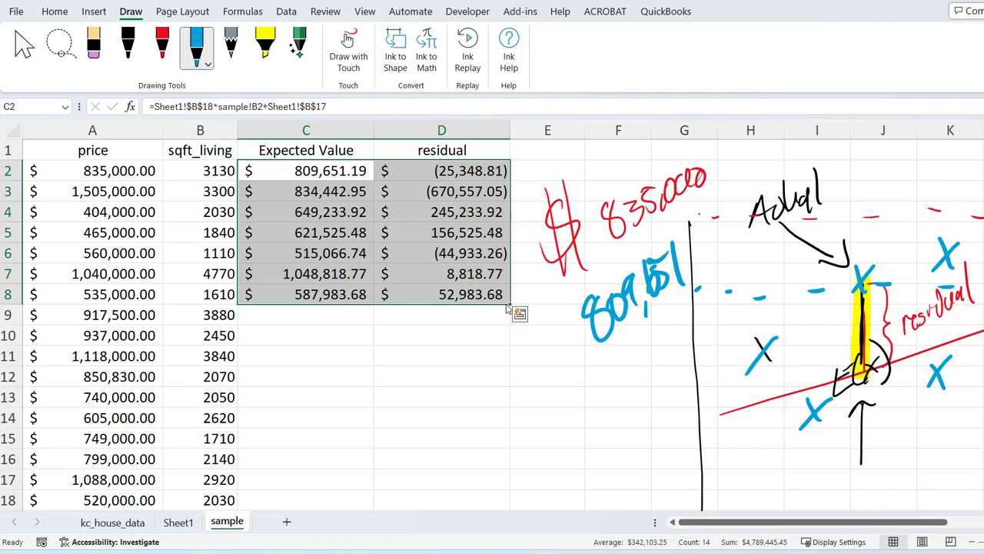
{"action": "double_click", "coordinate": [509, 306]}
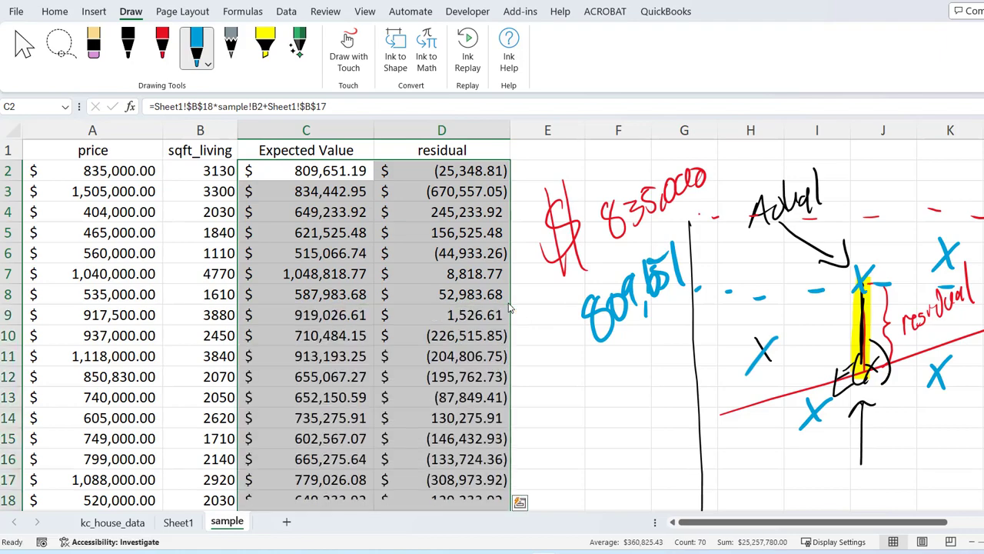
{"action": "scroll", "coordinate": [452, 334], "scroll_direction": "down", "scroll_amount": 11}
{"action": "scroll", "coordinate": [441, 340], "scroll_direction": "down", "scroll_amount": 7}
{"action": "scroll", "coordinate": [441, 341], "scroll_direction": "up", "scroll_amount": 10}
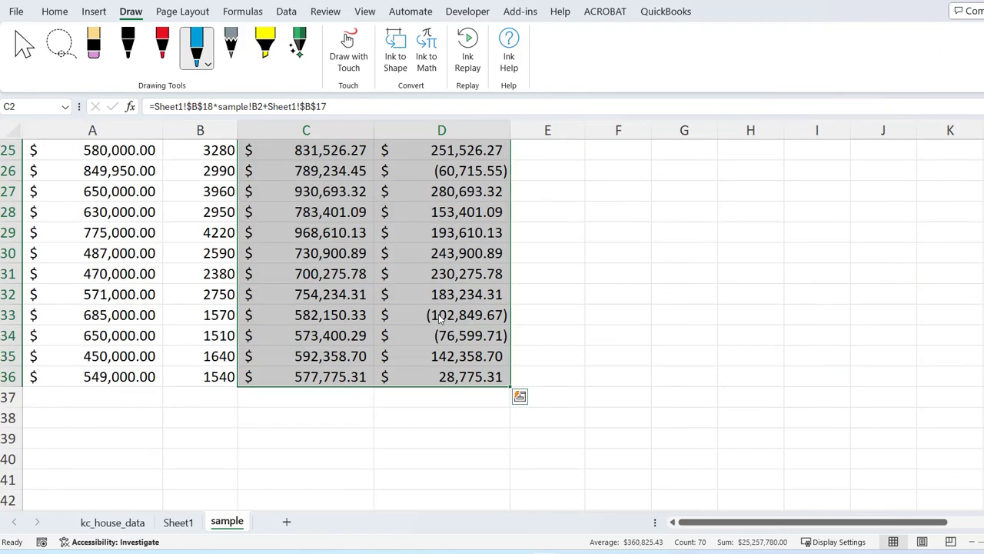
{"action": "scroll", "coordinate": [431, 315], "scroll_direction": "up", "scroll_amount": 1}
Check the filled residual formulas in D36, D35 and D9.
{"action": "left_click", "coordinate": [402, 435]}
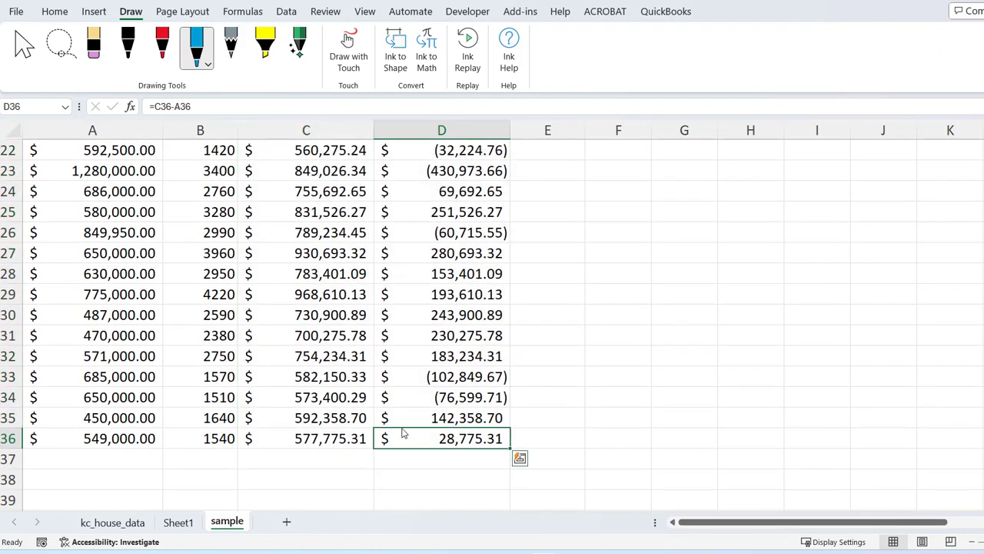
{"action": "scroll", "coordinate": [256, 421], "scroll_direction": "up", "scroll_amount": 1}
{"action": "scroll", "coordinate": [256, 421], "scroll_direction": "up", "scroll_amount": 1}
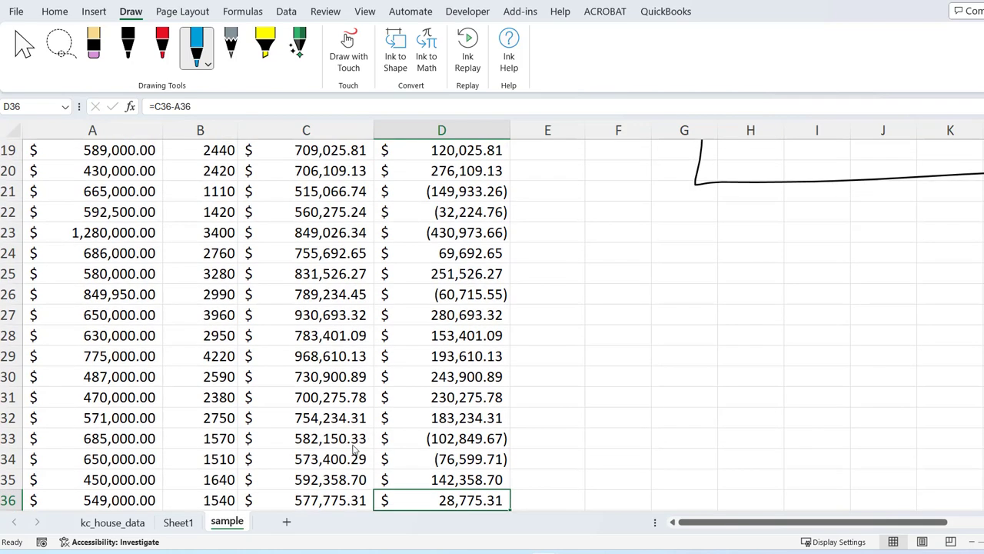
{"action": "scroll", "coordinate": [433, 419], "scroll_direction": "down", "scroll_amount": 2}
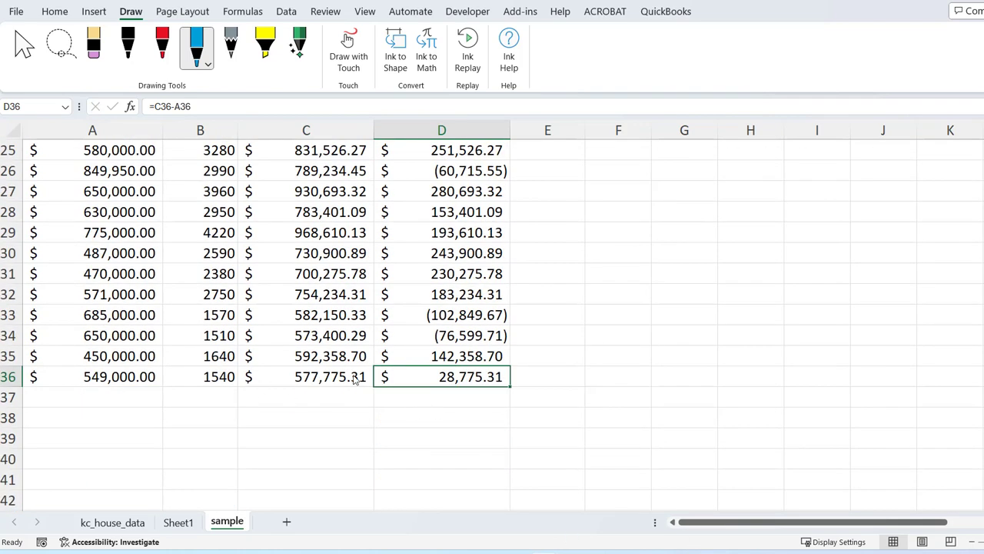
{"action": "left_click", "coordinate": [399, 362]}
{"action": "key", "text": "ctrl+Up"}
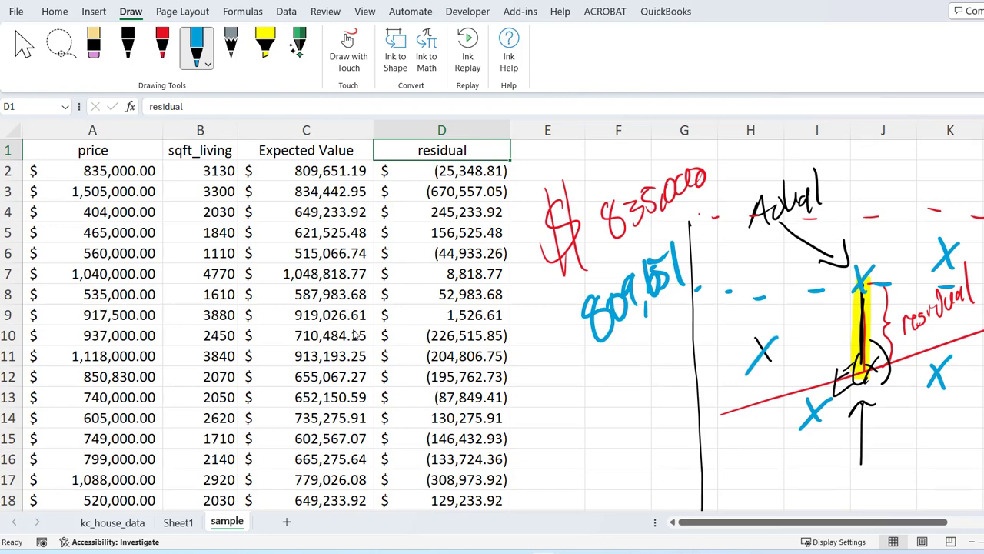
{"action": "left_click", "coordinate": [376, 317]}
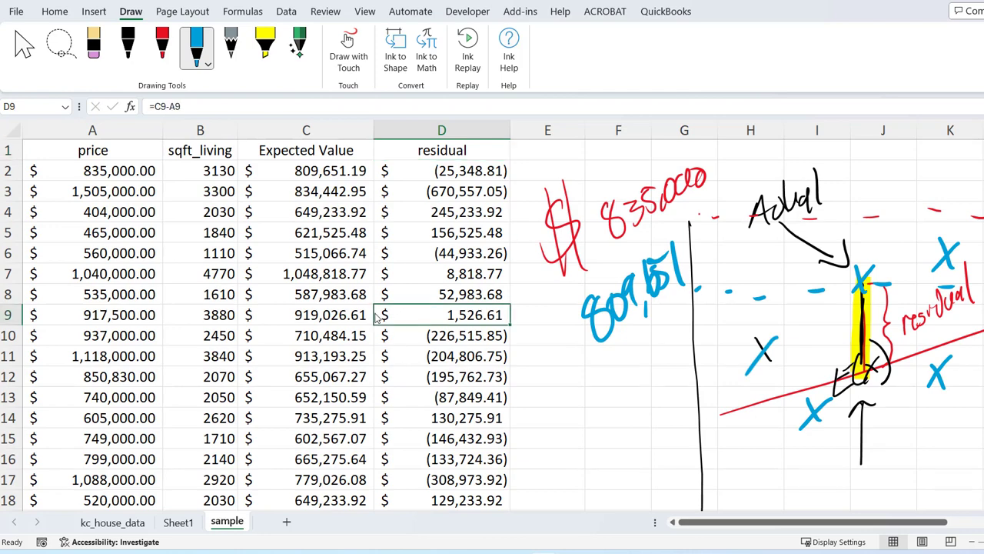
Give column D a red-white-blue color scale, replacing an undone green-yellow-red one.
{"action": "left_click", "coordinate": [460, 135]}
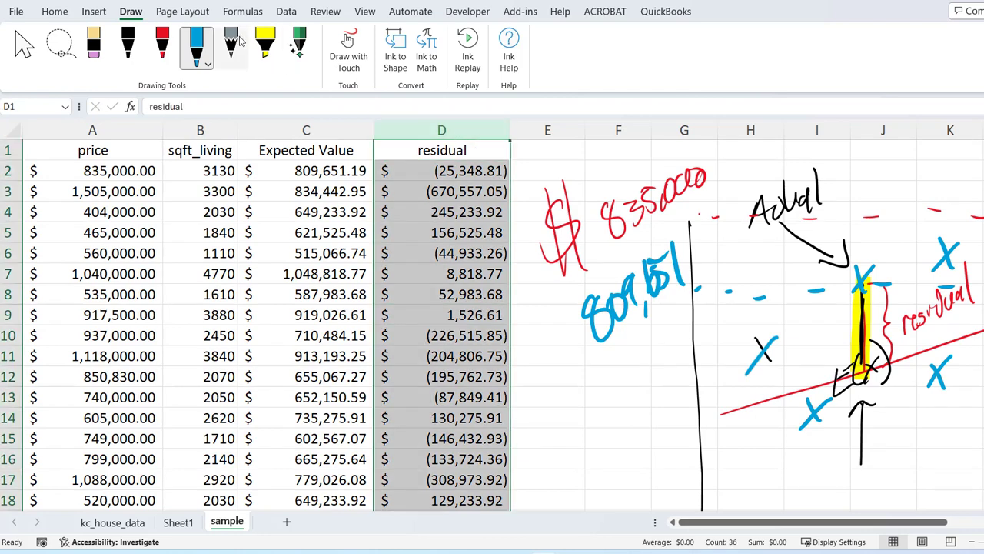
{"action": "left_click", "coordinate": [55, 11]}
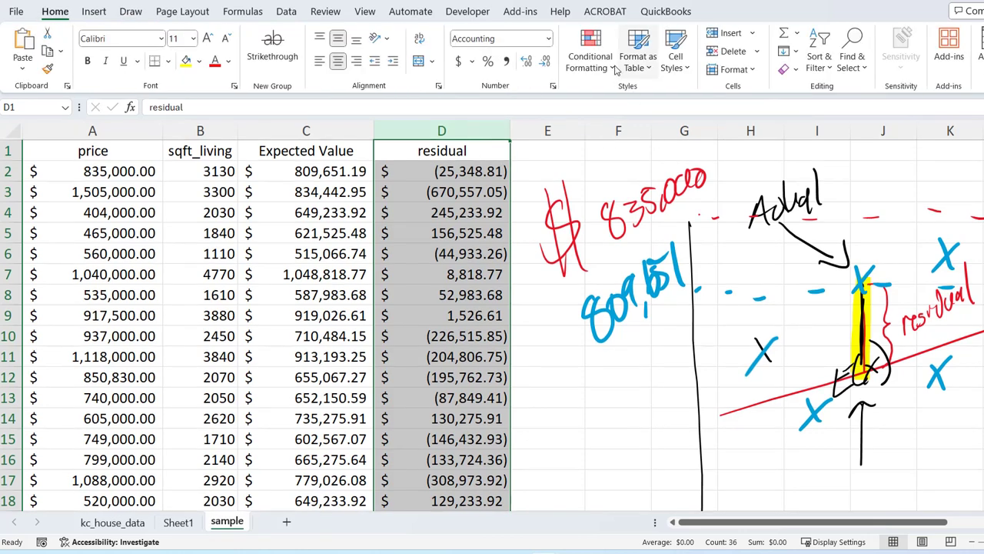
{"action": "left_click", "coordinate": [590, 51]}
{"action": "mouse_move", "coordinate": [601, 180]}
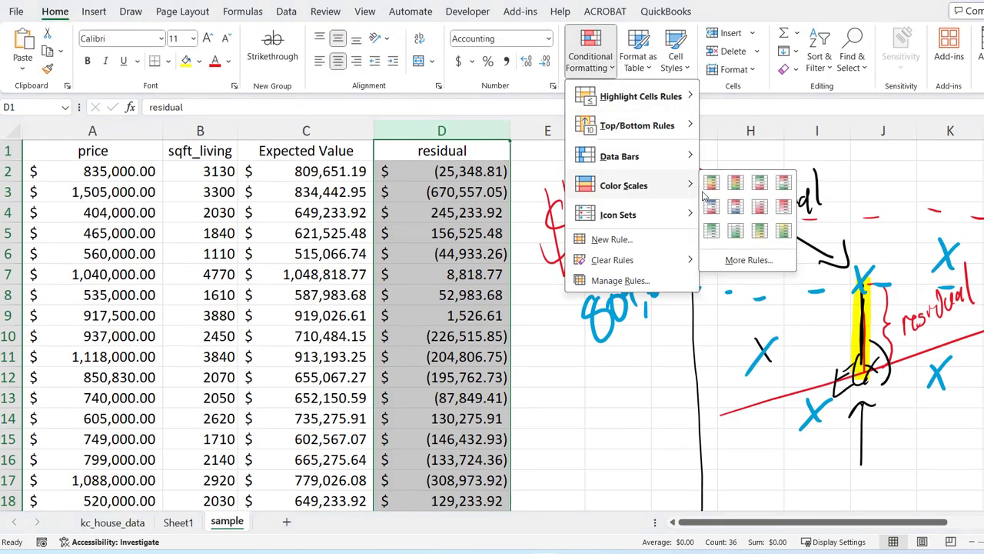
{"action": "left_click", "coordinate": [719, 184]}
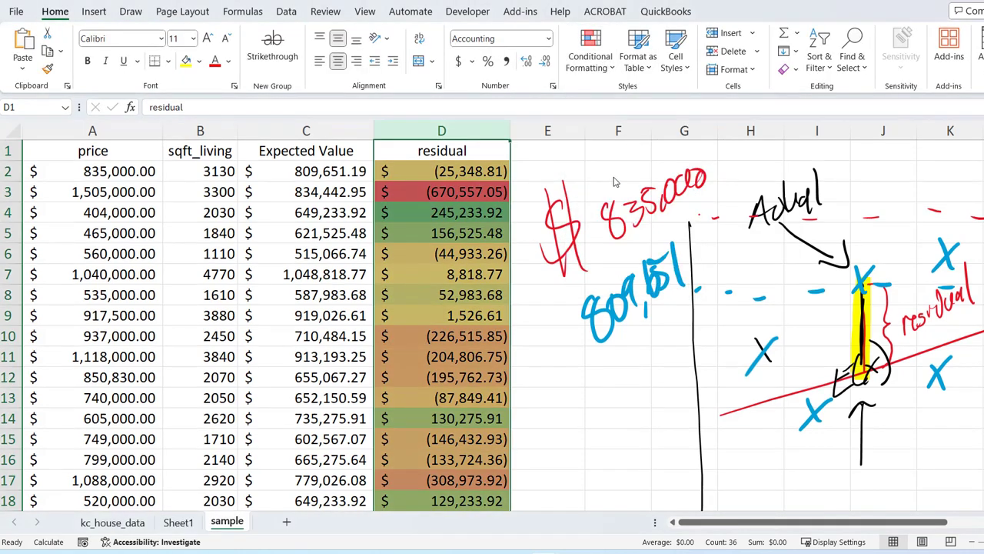
{"action": "key", "text": "ctrl+z"}
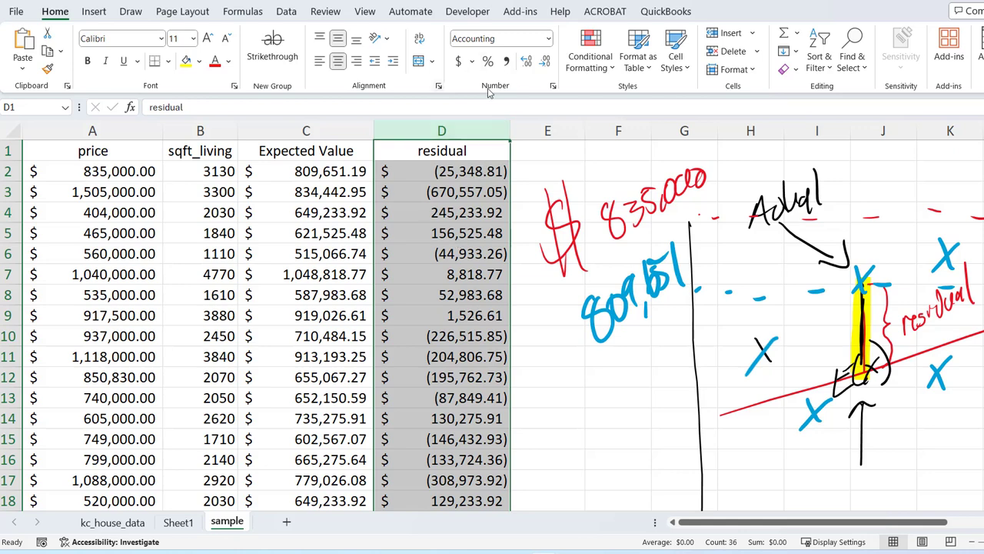
{"action": "left_click", "coordinate": [574, 72]}
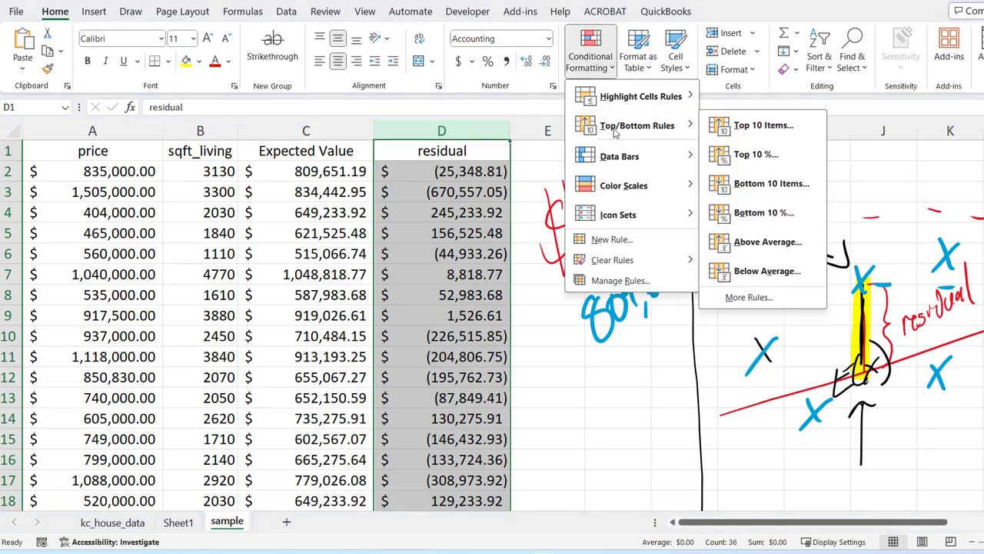
{"action": "mouse_move", "coordinate": [606, 189]}
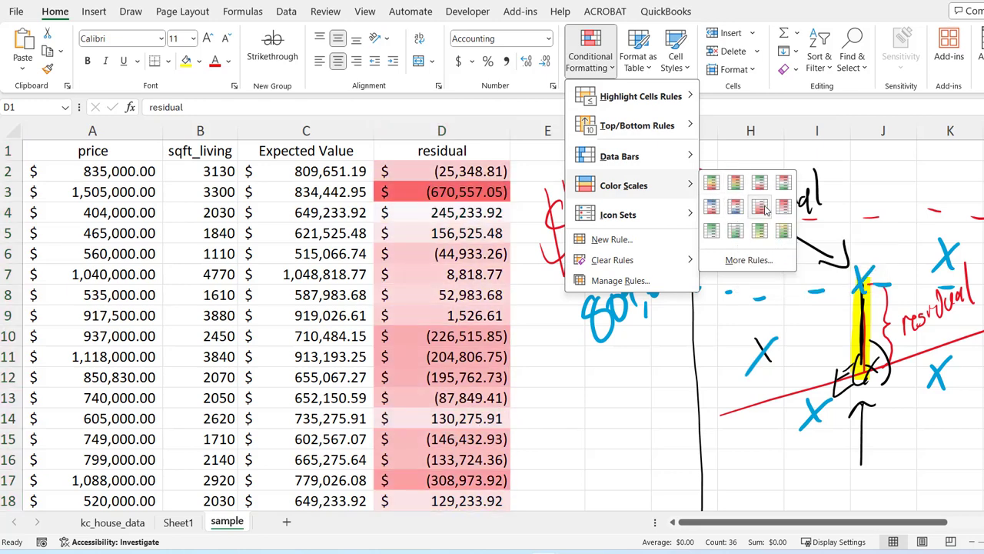
{"action": "left_click", "coordinate": [720, 216]}
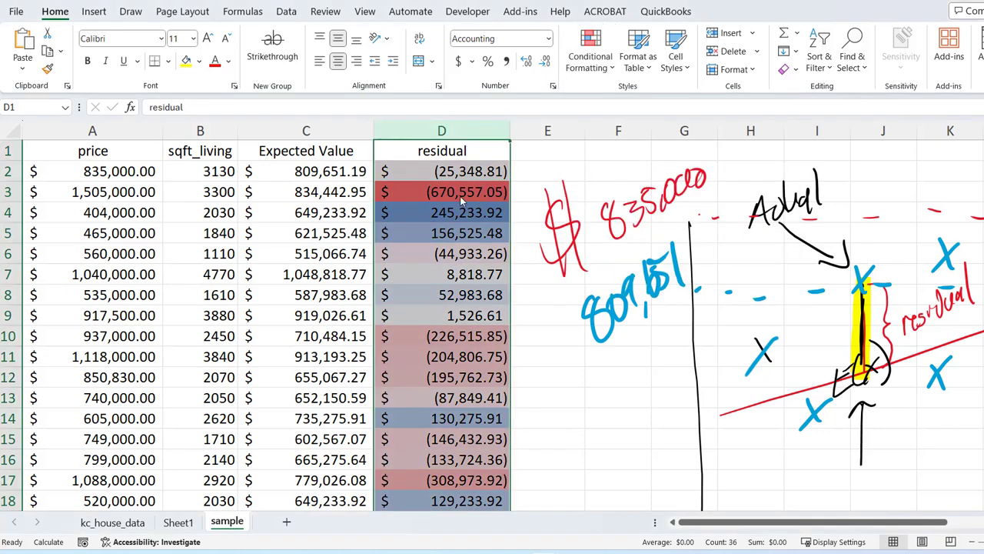
{"action": "left_click", "coordinate": [411, 201]}
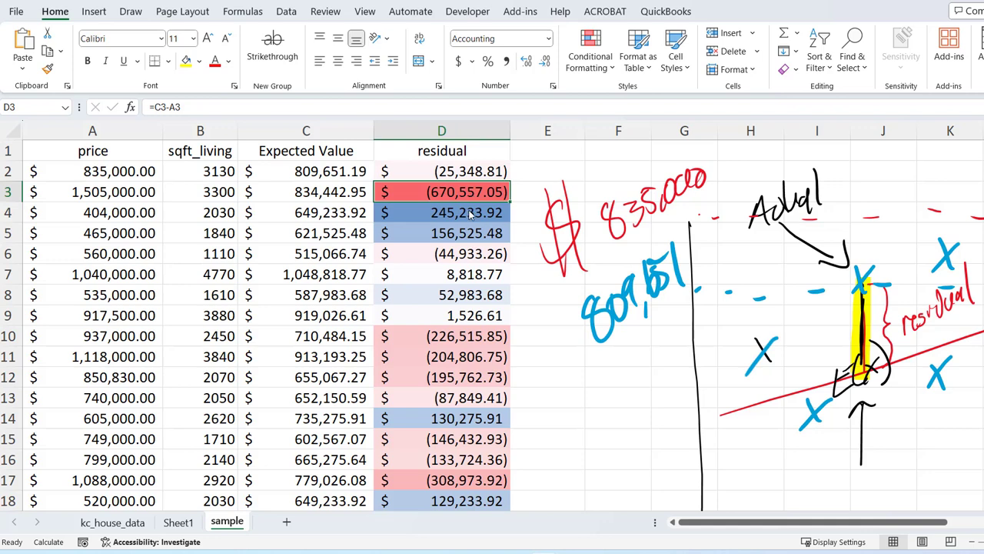
{"action": "left_click", "coordinate": [462, 216]}
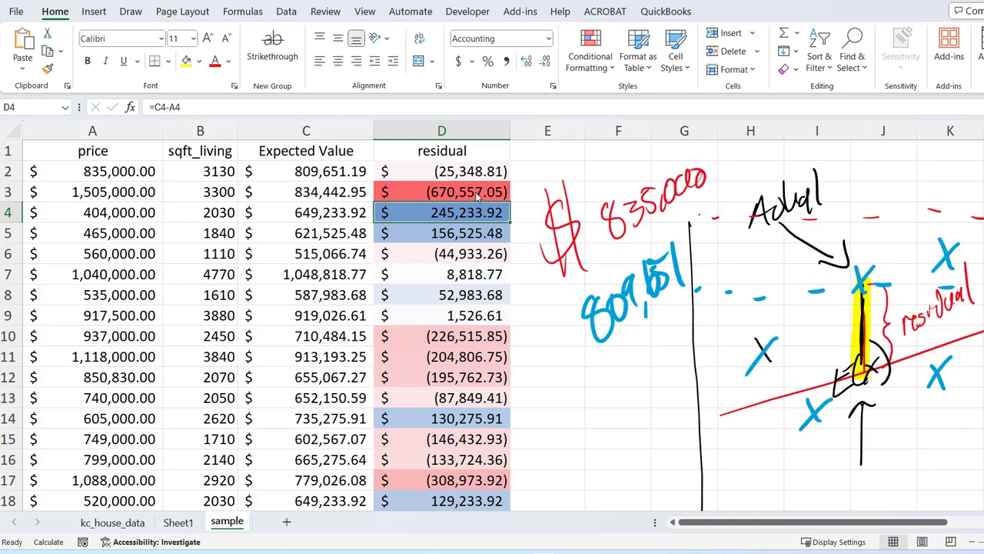
{"action": "left_click", "coordinate": [477, 196]}
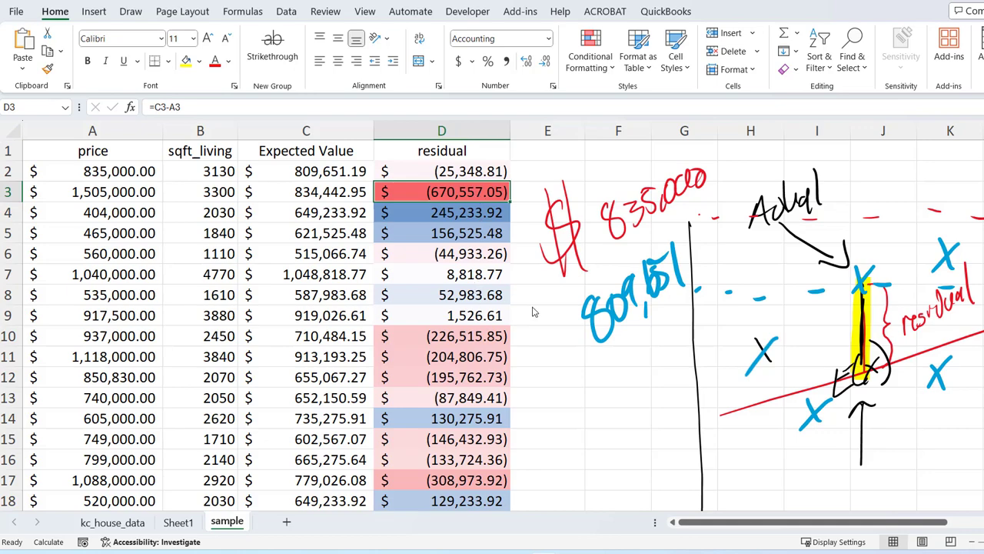
{"action": "scroll", "coordinate": [331, 295], "scroll_direction": "down", "scroll_amount": 1}
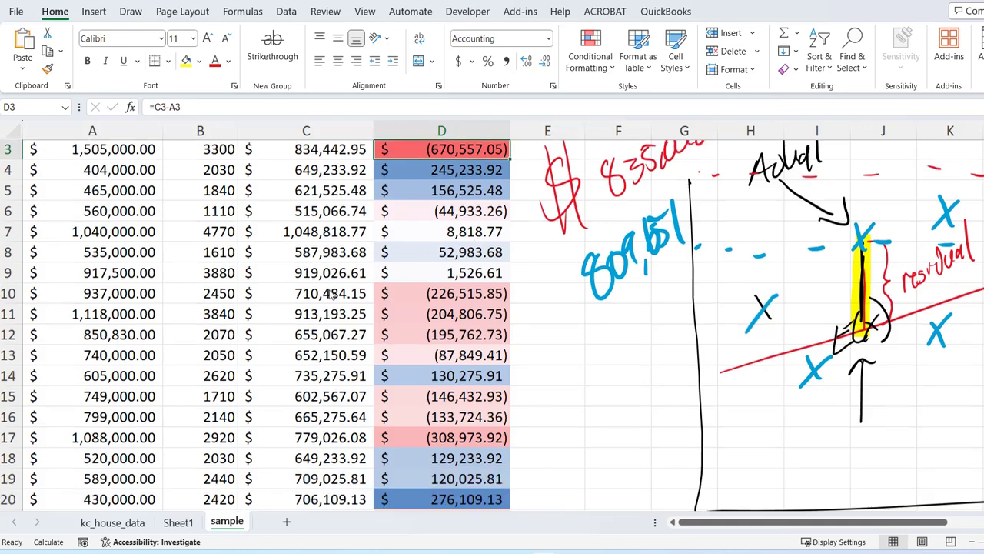
{"action": "scroll", "coordinate": [331, 293], "scroll_direction": "down", "scroll_amount": 1}
{"action": "scroll", "coordinate": [330, 295], "scroll_direction": "up", "scroll_amount": 2}
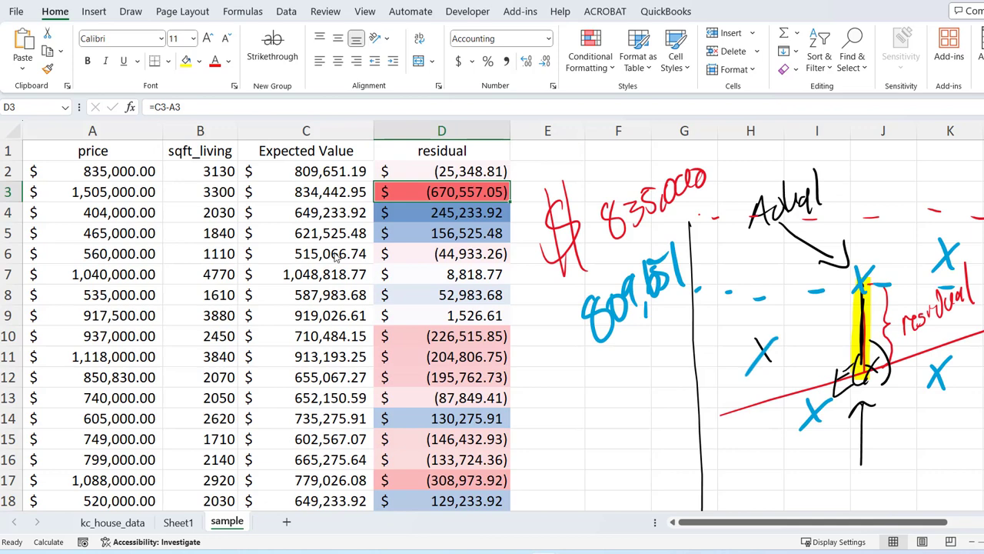